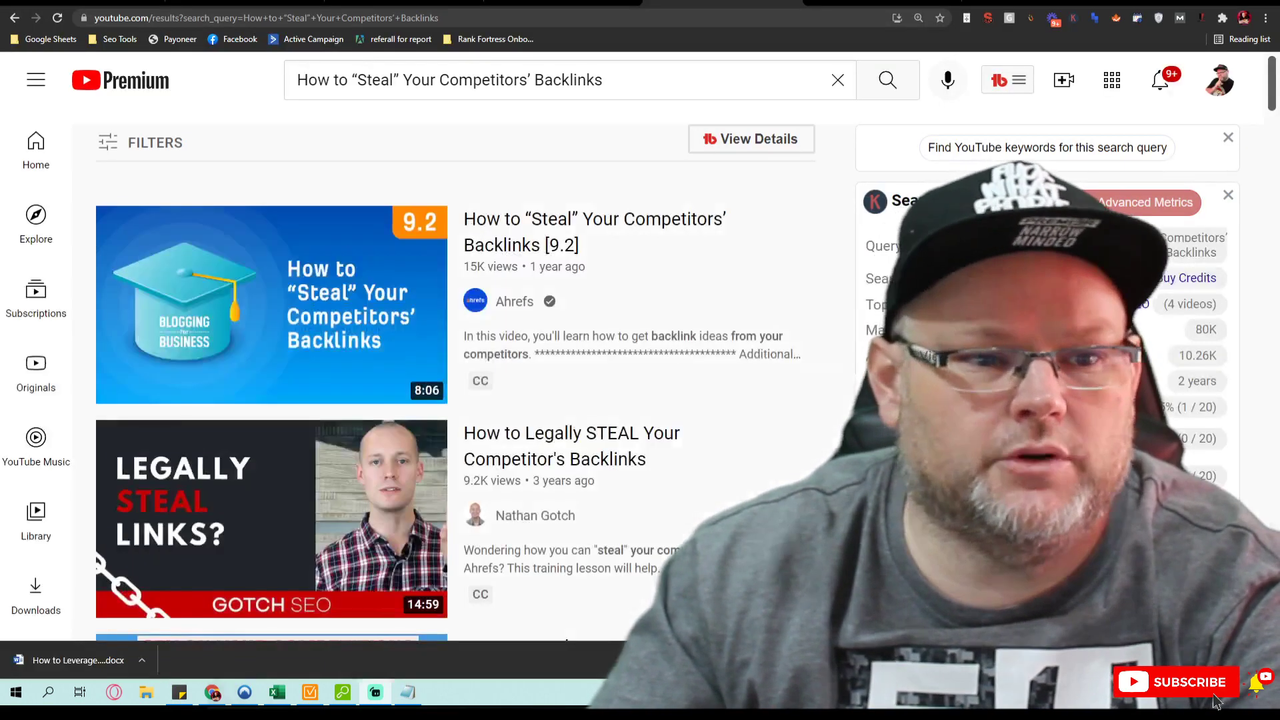
Open a fresh blank Chrome tab from the YouTube search results
{"action": "key", "text": "ctrl+t"}
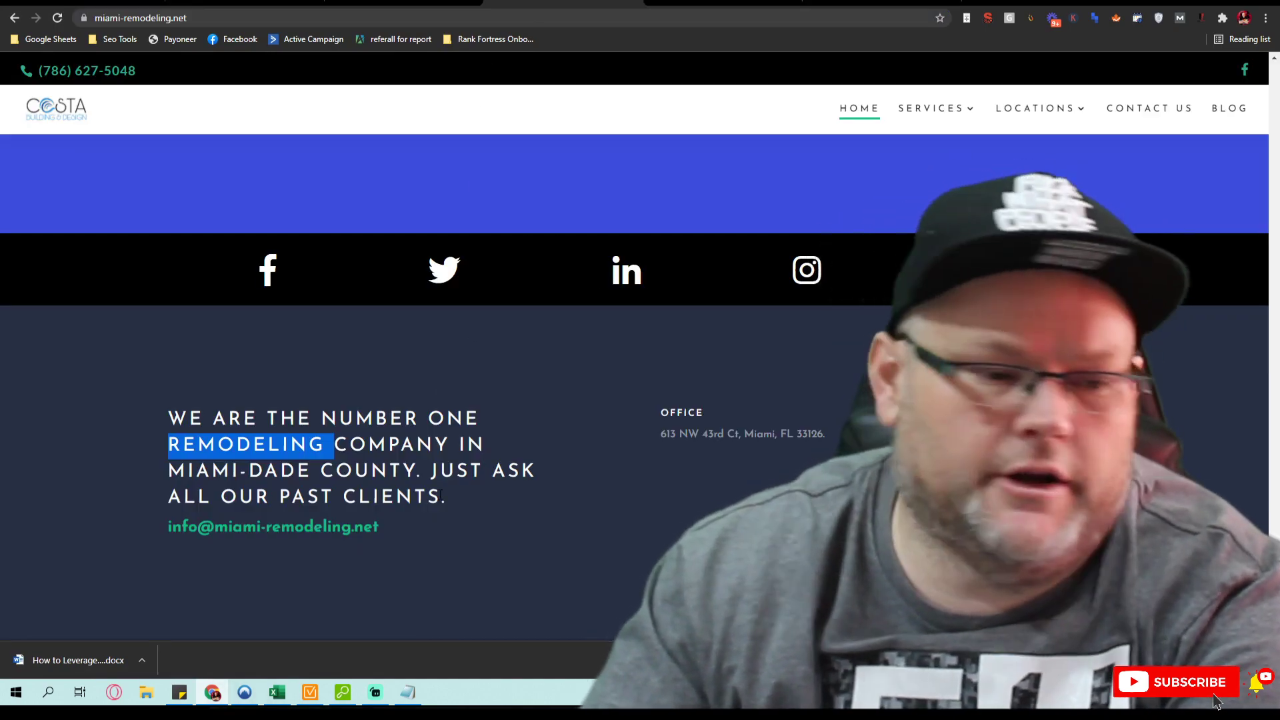
Scroll the miami-remodeling.net homepage through its remodeling services and customer testimonials
{"action": "scroll", "coordinate": [427, 492], "scroll_direction": "up", "scroll_amount": 20}
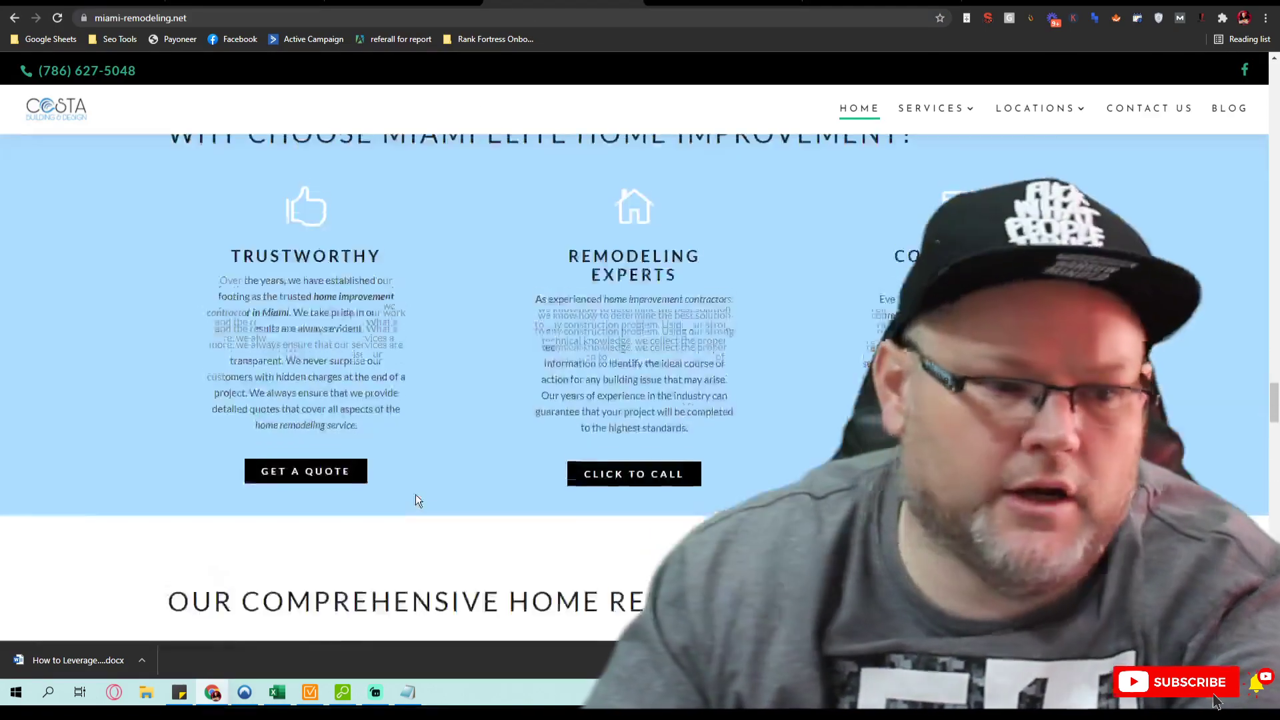
{"action": "scroll", "coordinate": [414, 494], "scroll_direction": "up", "scroll_amount": 20}
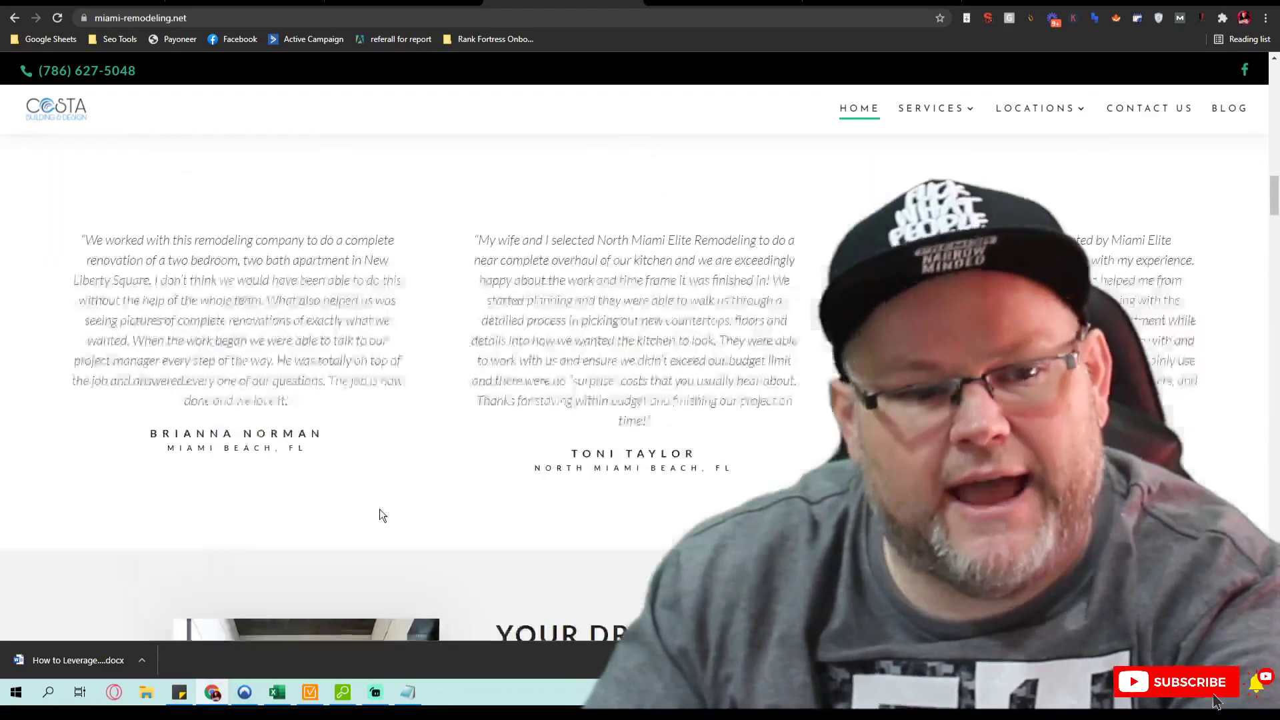
{"action": "scroll", "coordinate": [383, 515], "scroll_direction": "up", "scroll_amount": 20}
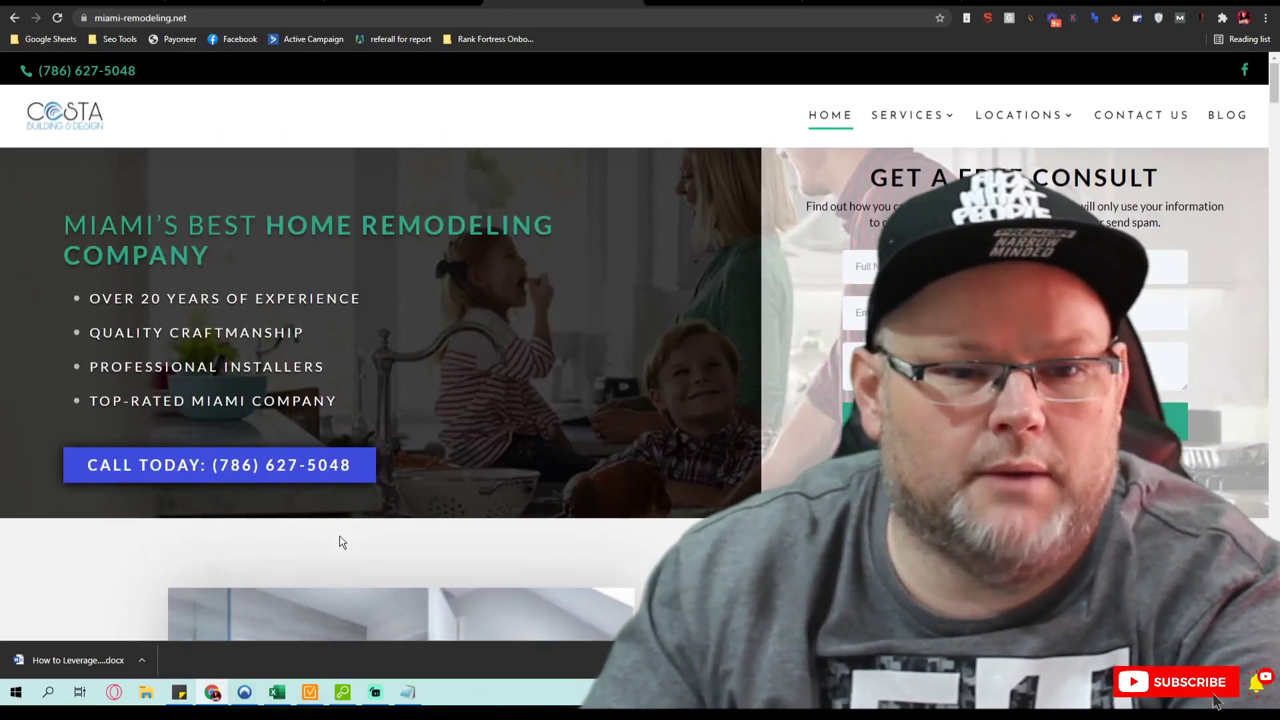
{"action": "scroll", "coordinate": [342, 541], "scroll_direction": "down", "scroll_amount": 12}
{"action": "scroll", "coordinate": [342, 600], "scroll_direction": "up", "scroll_amount": 8}
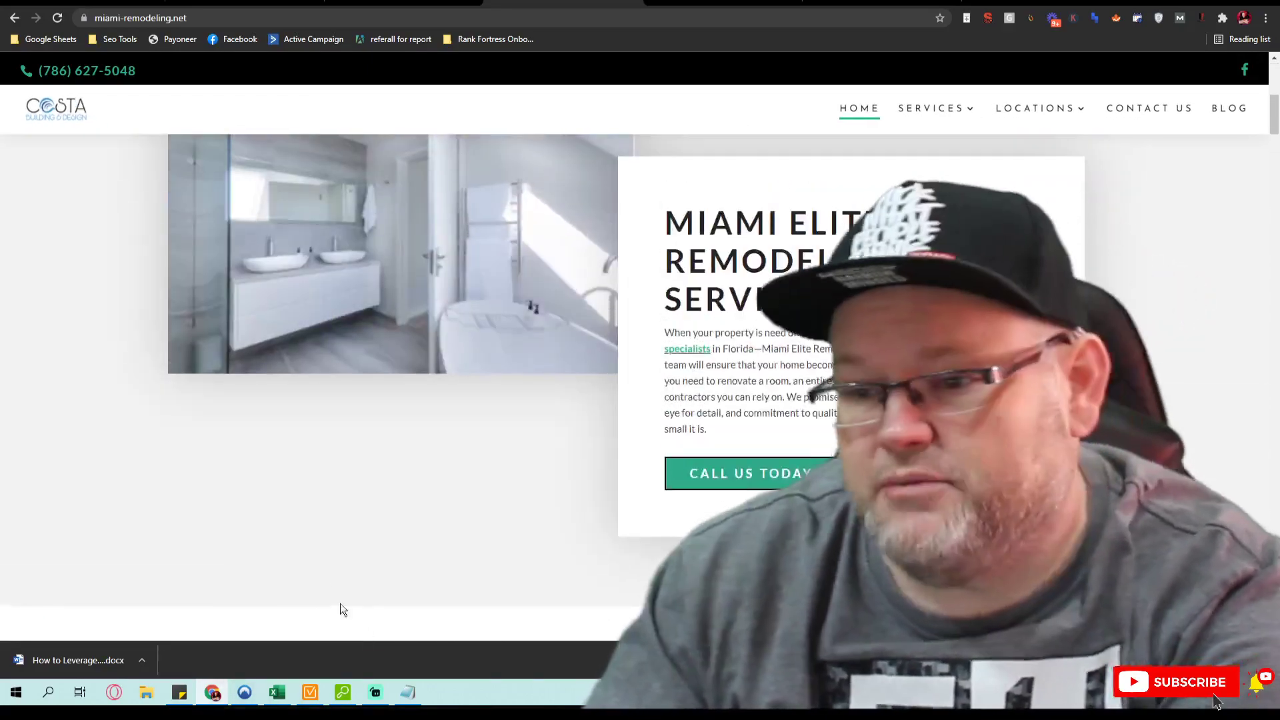
{"action": "scroll", "coordinate": [355, 636], "scroll_direction": "up", "scroll_amount": 5}
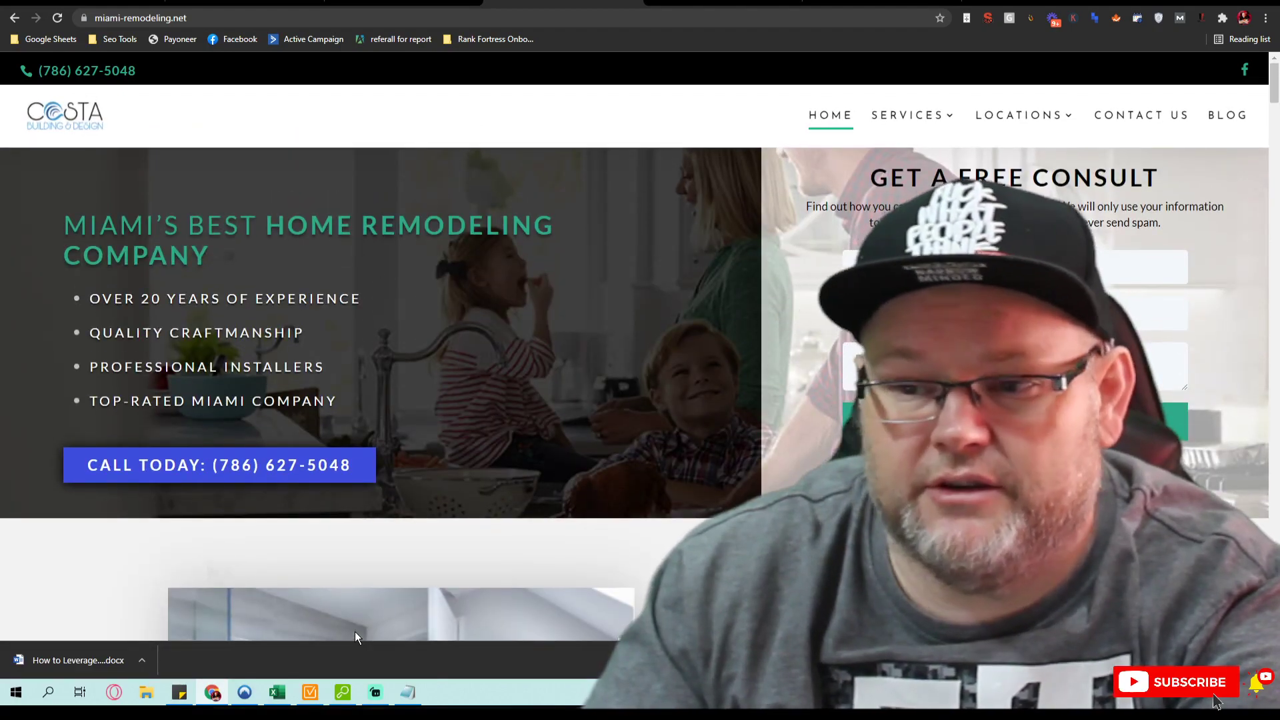
{"action": "scroll", "coordinate": [355, 637], "scroll_direction": "down", "scroll_amount": 12}
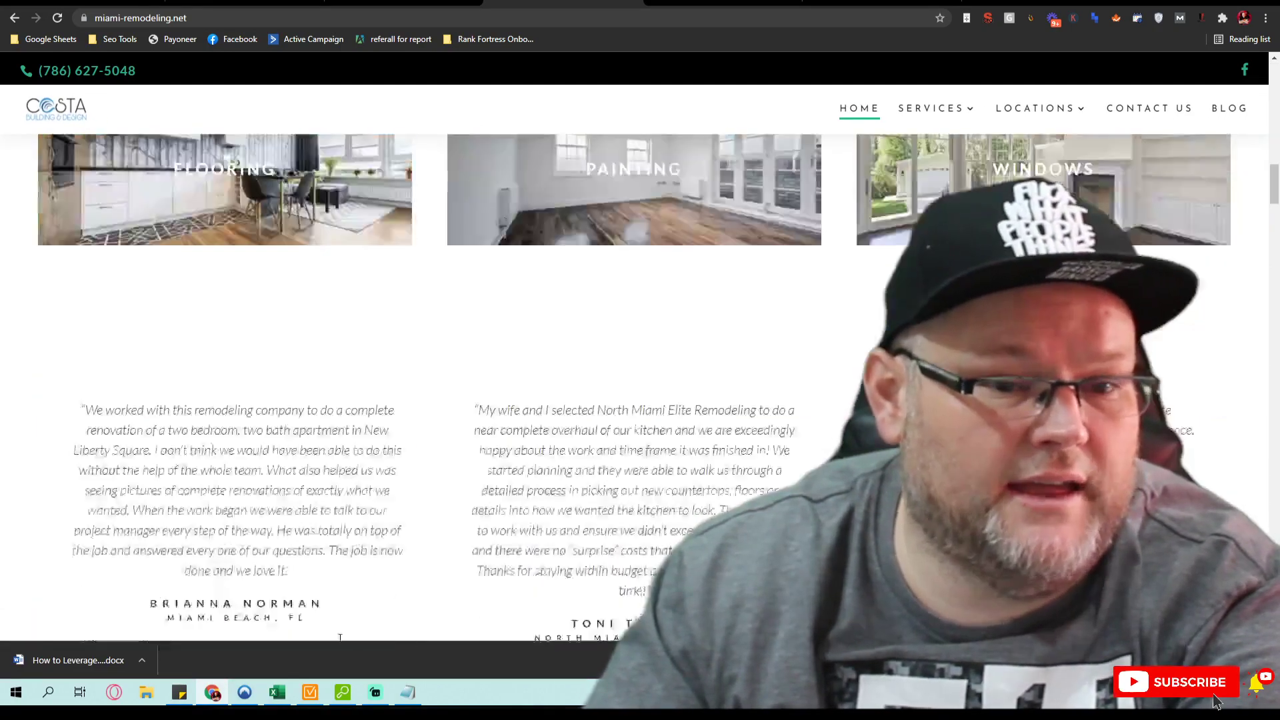
{"action": "scroll", "coordinate": [337, 633], "scroll_direction": "up", "scroll_amount": 10}
{"action": "scroll", "coordinate": [334, 631], "scroll_direction": "down", "scroll_amount": 15}
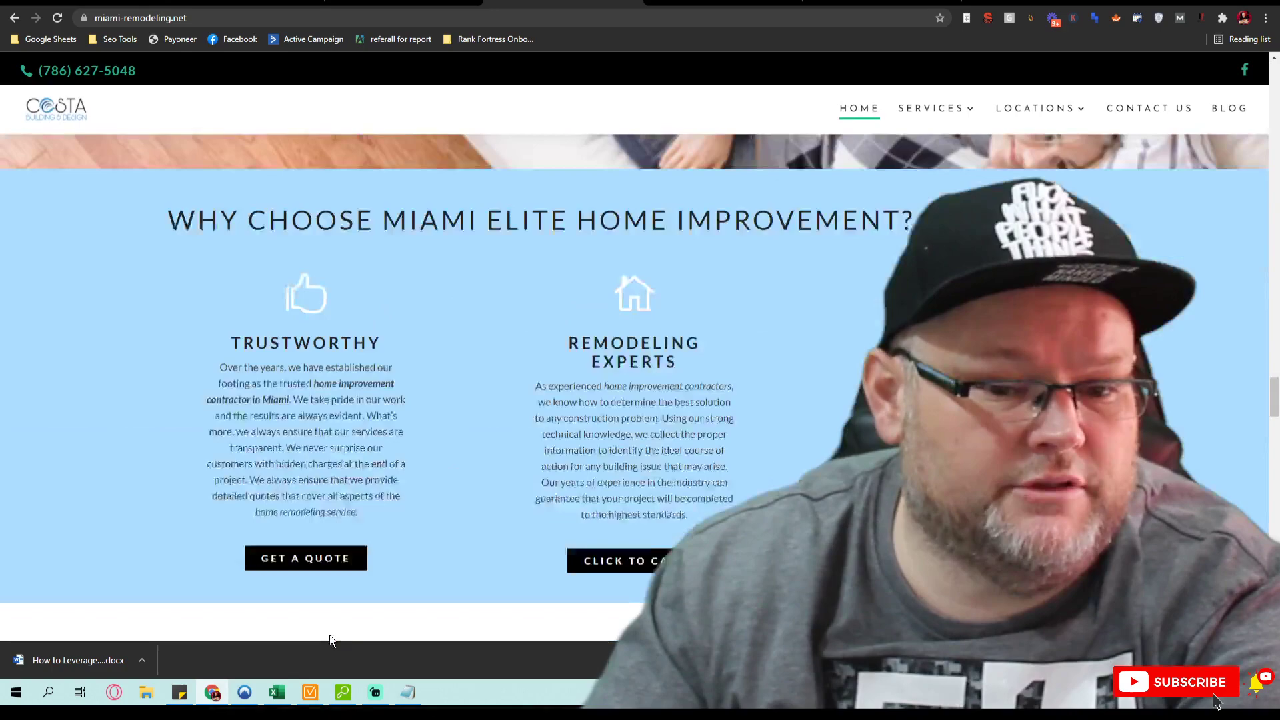
{"action": "scroll", "coordinate": [329, 634], "scroll_direction": "up", "scroll_amount": 5}
{"action": "scroll", "coordinate": [328, 630], "scroll_direction": "down", "scroll_amount": 12}
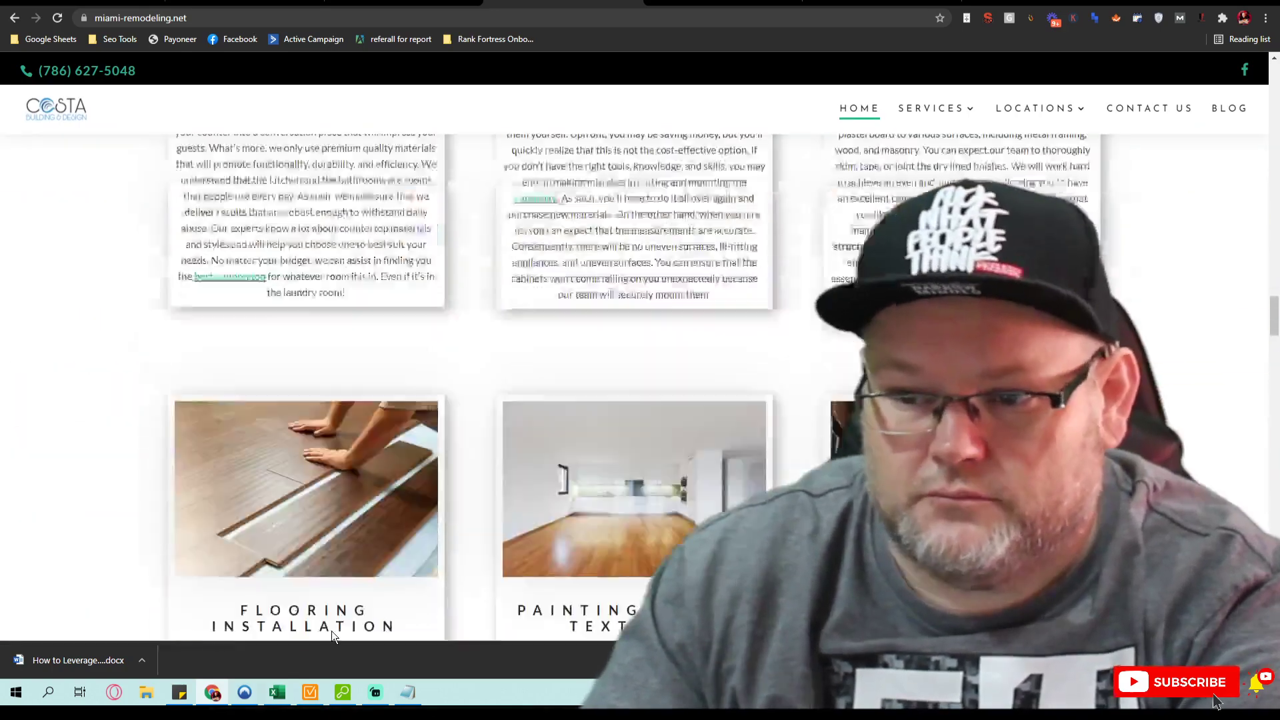
{"action": "scroll", "coordinate": [328, 634], "scroll_direction": "up", "scroll_amount": 8}
{"action": "scroll", "coordinate": [320, 639], "scroll_direction": "down", "scroll_amount": 15}
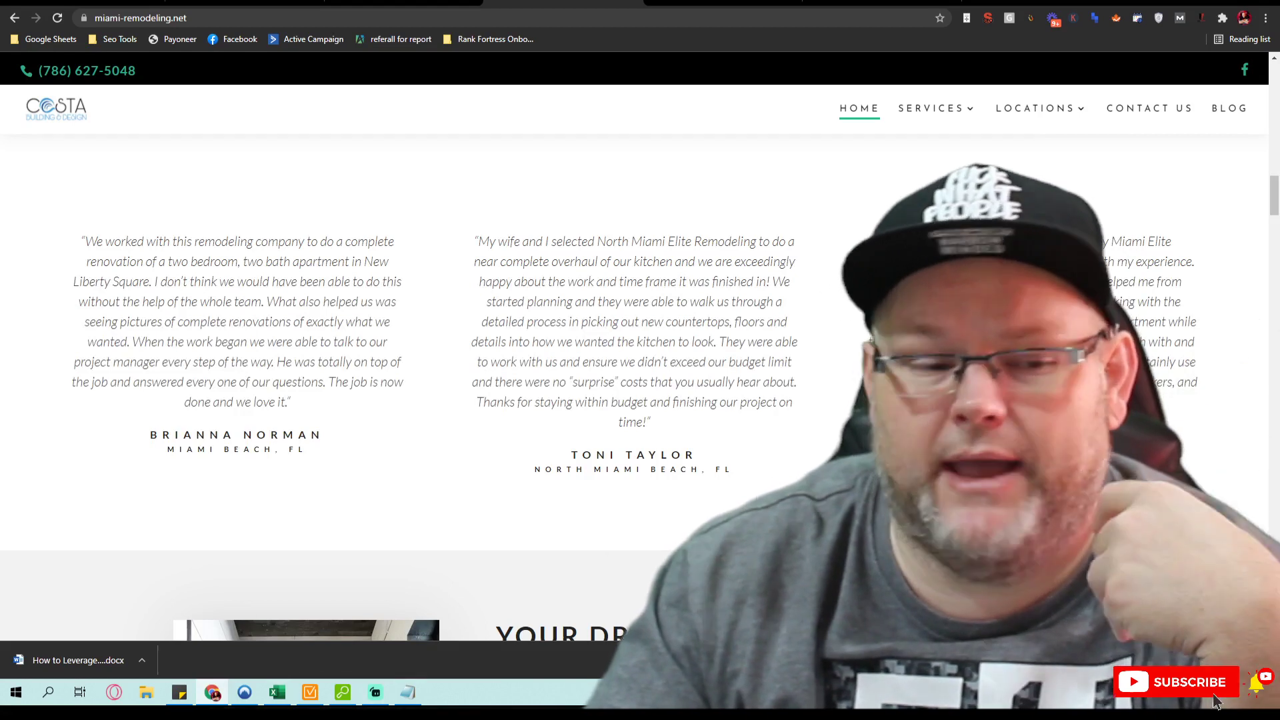
{"action": "scroll", "coordinate": [641, 448], "scroll_direction": "up", "scroll_amount": 20}
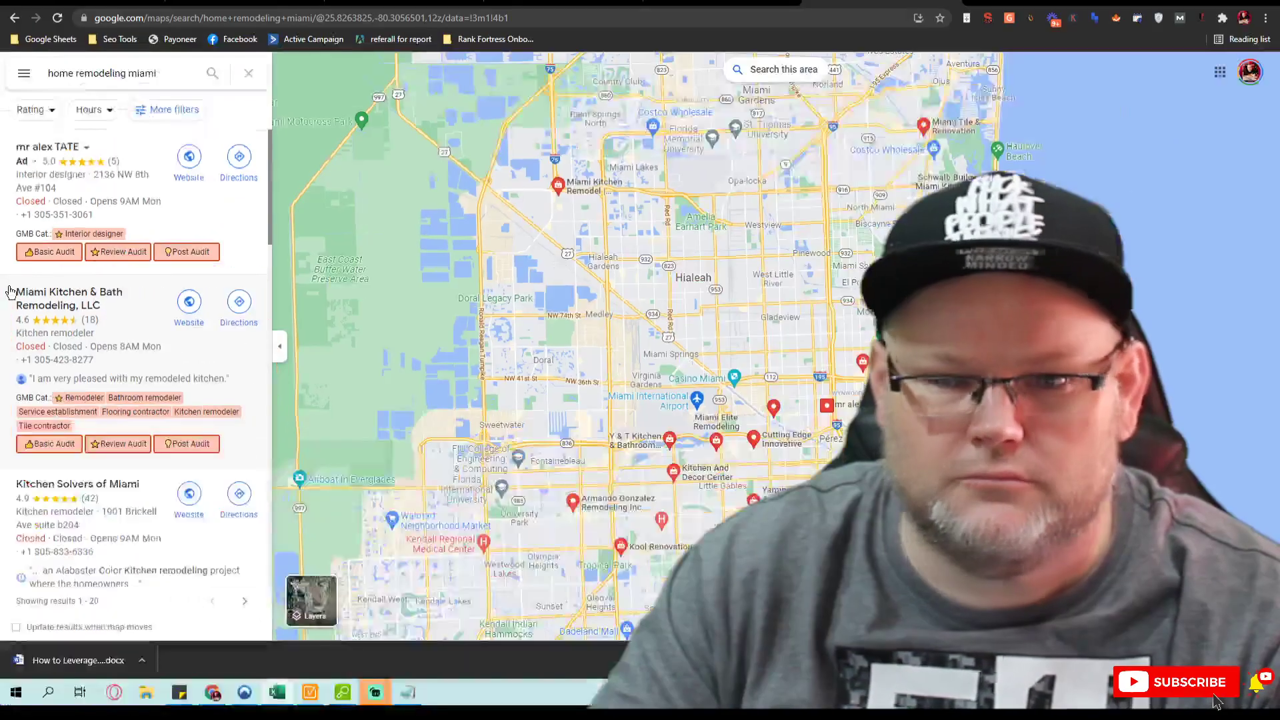
{"action": "scroll", "coordinate": [53, 300], "scroll_direction": "down", "scroll_amount": 3}
{"action": "scroll", "coordinate": [47, 298], "scroll_direction": "up", "scroll_amount": 3}
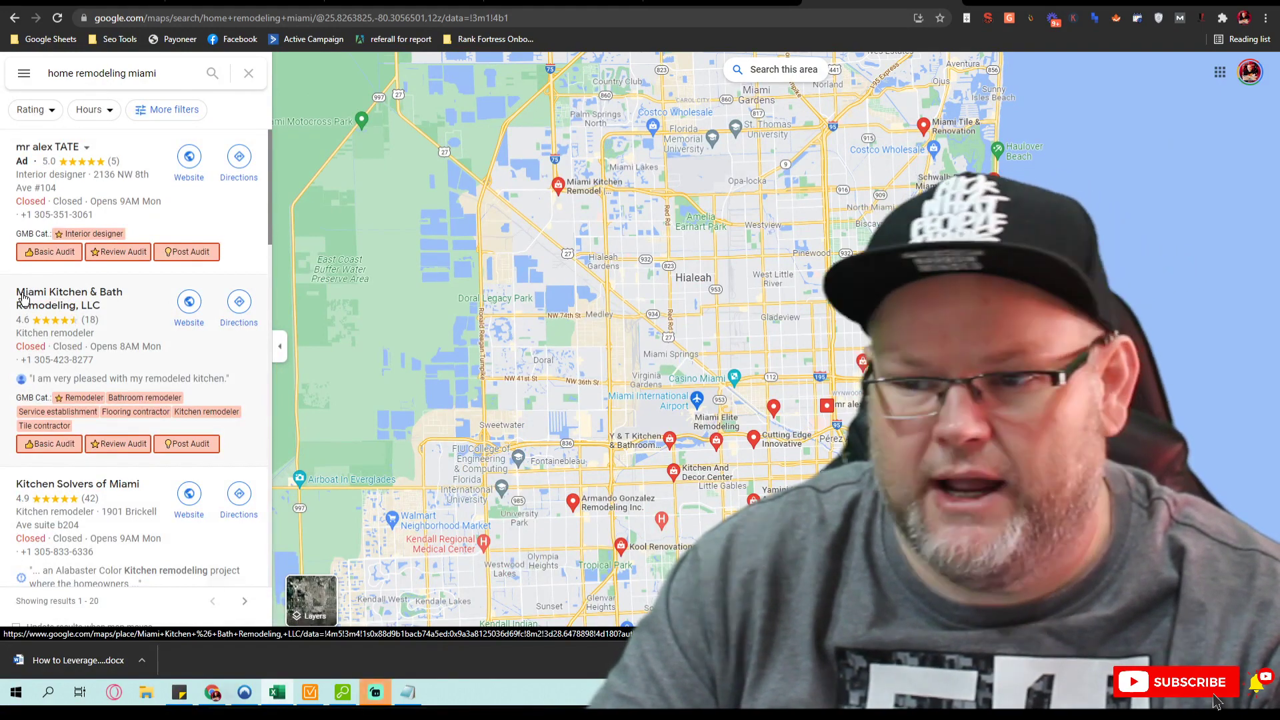
{"action": "scroll", "coordinate": [115, 324], "scroll_direction": "down", "scroll_amount": 2}
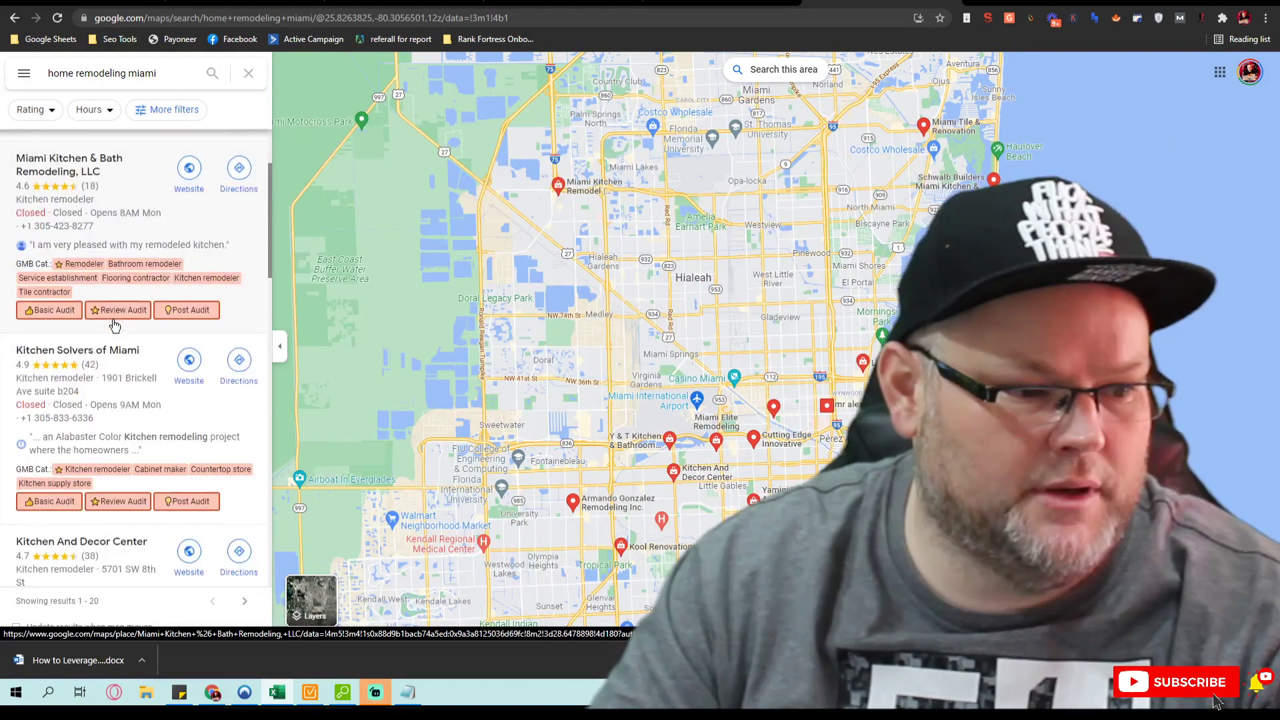
{"action": "scroll", "coordinate": [117, 319], "scroll_direction": "down", "scroll_amount": 2}
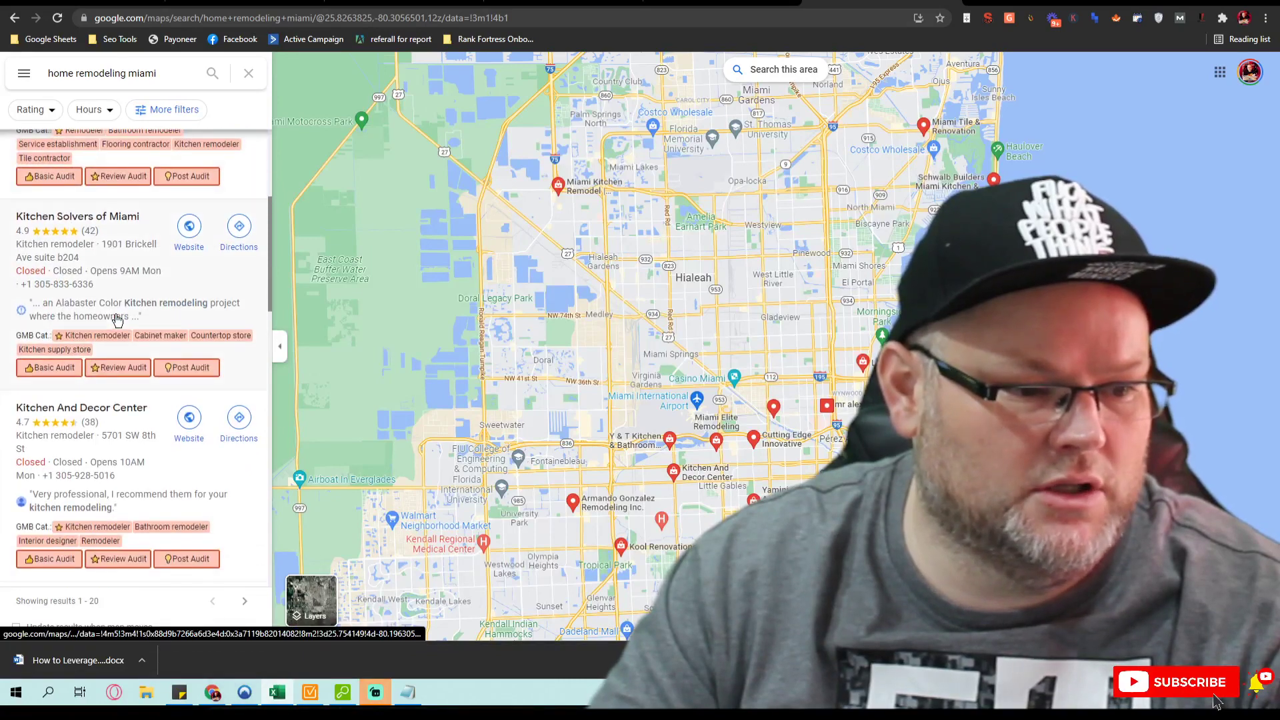
{"action": "scroll", "coordinate": [117, 320], "scroll_direction": "down", "scroll_amount": 3}
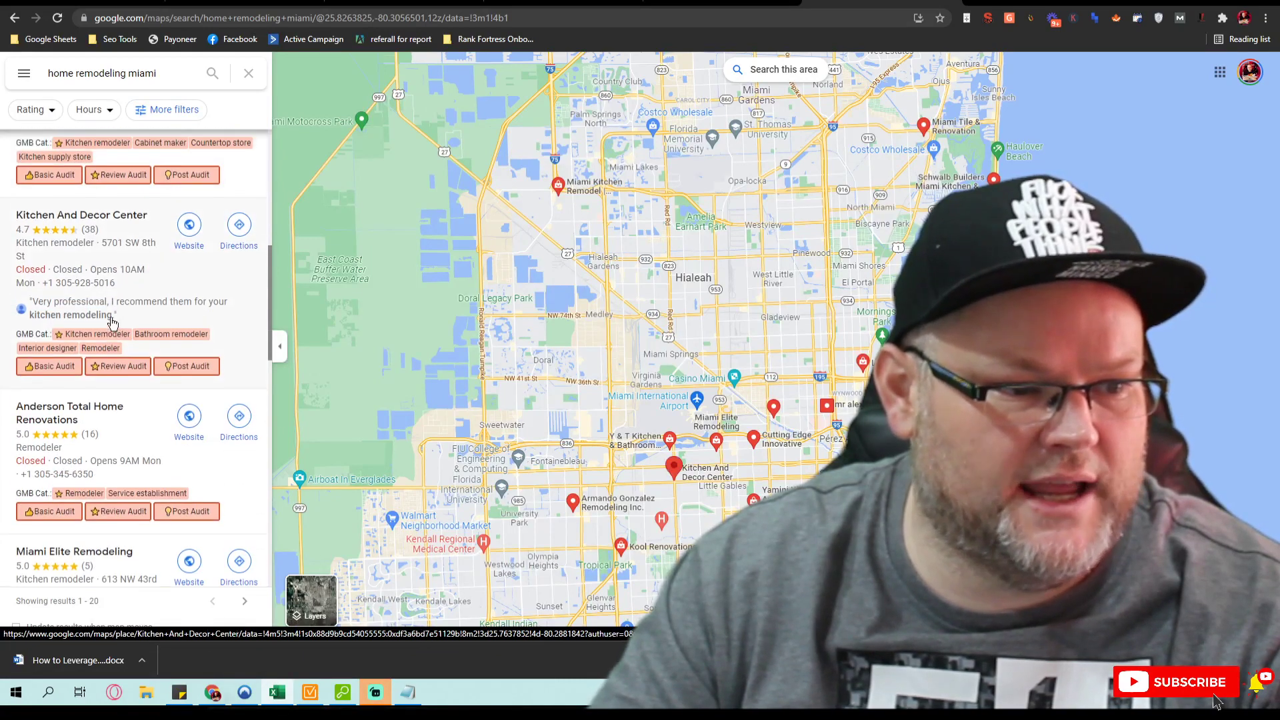
{"action": "scroll", "coordinate": [111, 323], "scroll_direction": "up", "scroll_amount": 3}
{"action": "scroll", "coordinate": [111, 324], "scroll_direction": "up", "scroll_amount": 1}
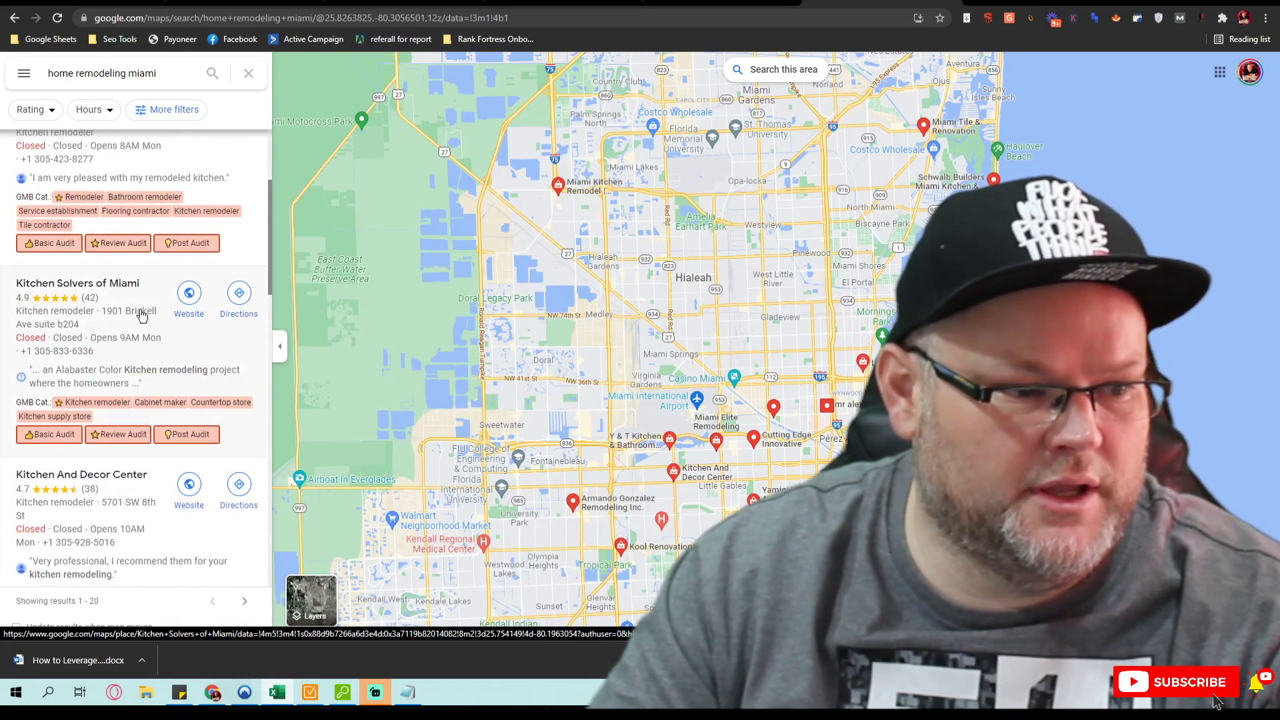
{"action": "right_click", "coordinate": [187, 301]}
{"action": "scroll", "coordinate": [190, 320], "scroll_direction": "up", "scroll_amount": 4}
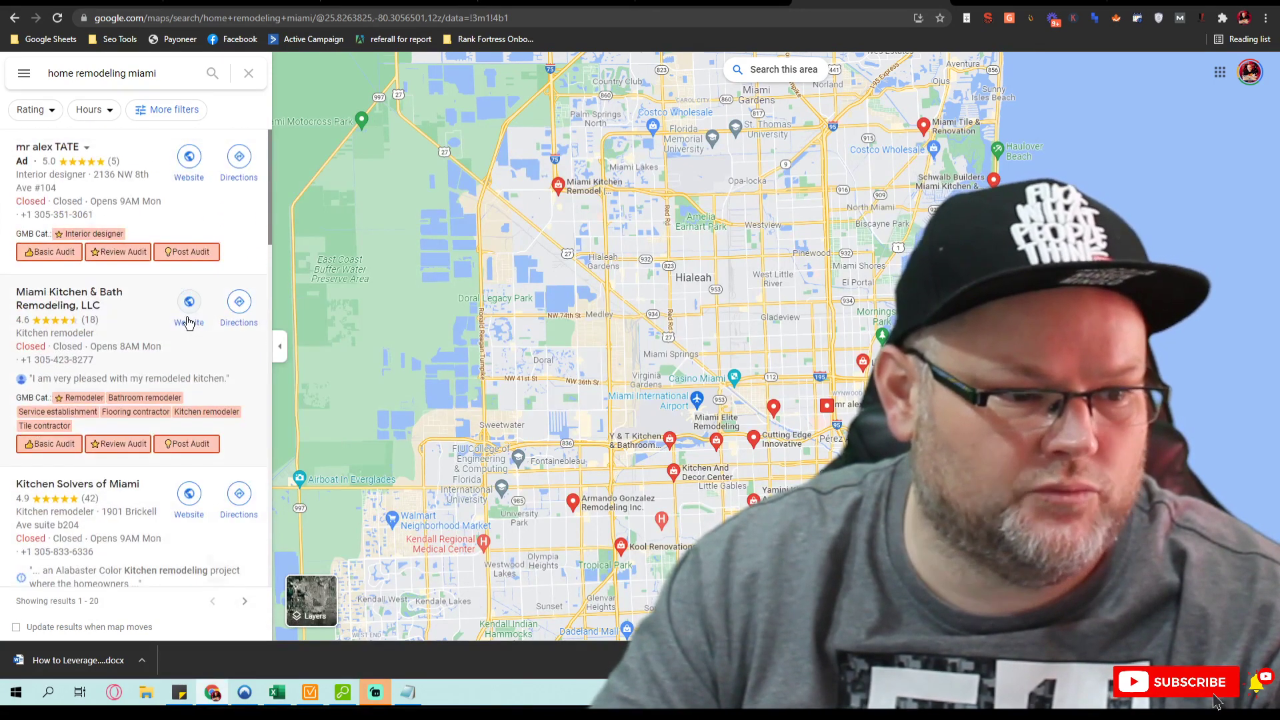
{"action": "right_click", "coordinate": [187, 306]}
{"action": "key", "text": "Escape"}
{"action": "scroll", "coordinate": [193, 326], "scroll_direction": "down", "scroll_amount": 4}
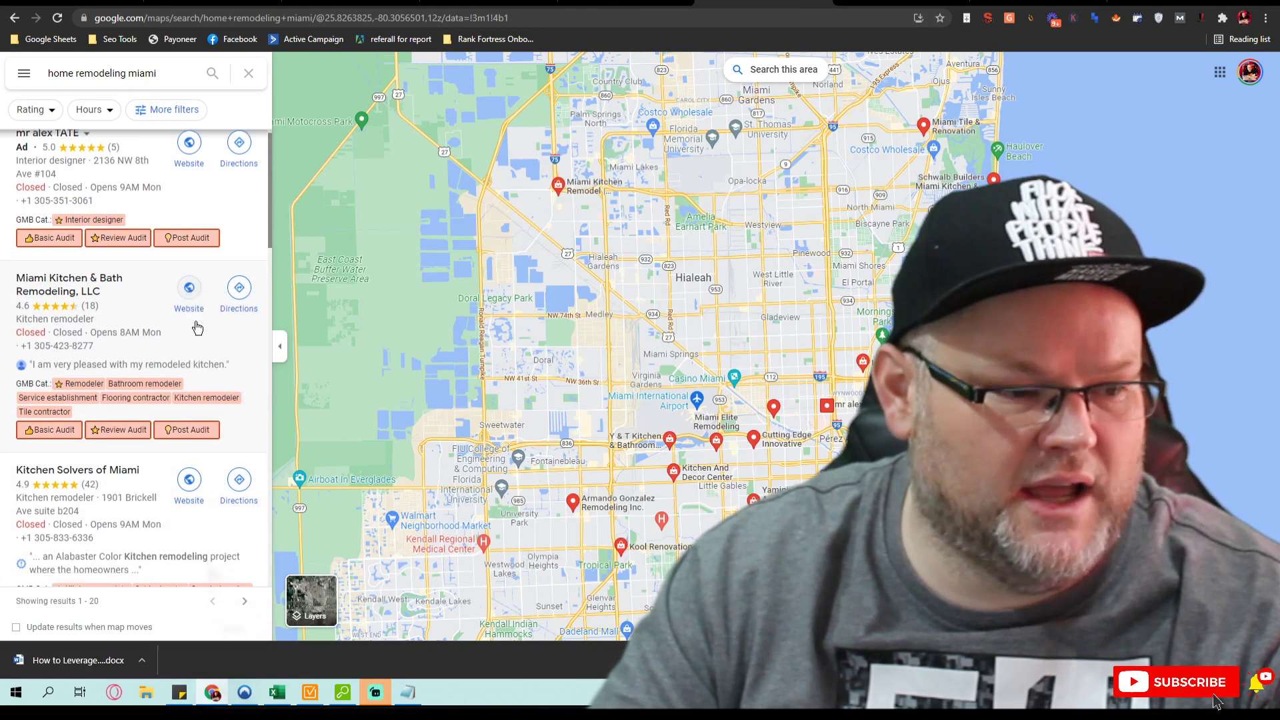
{"action": "scroll", "coordinate": [193, 354], "scroll_direction": "down", "scroll_amount": 1}
{"action": "right_click", "coordinate": [190, 358]}
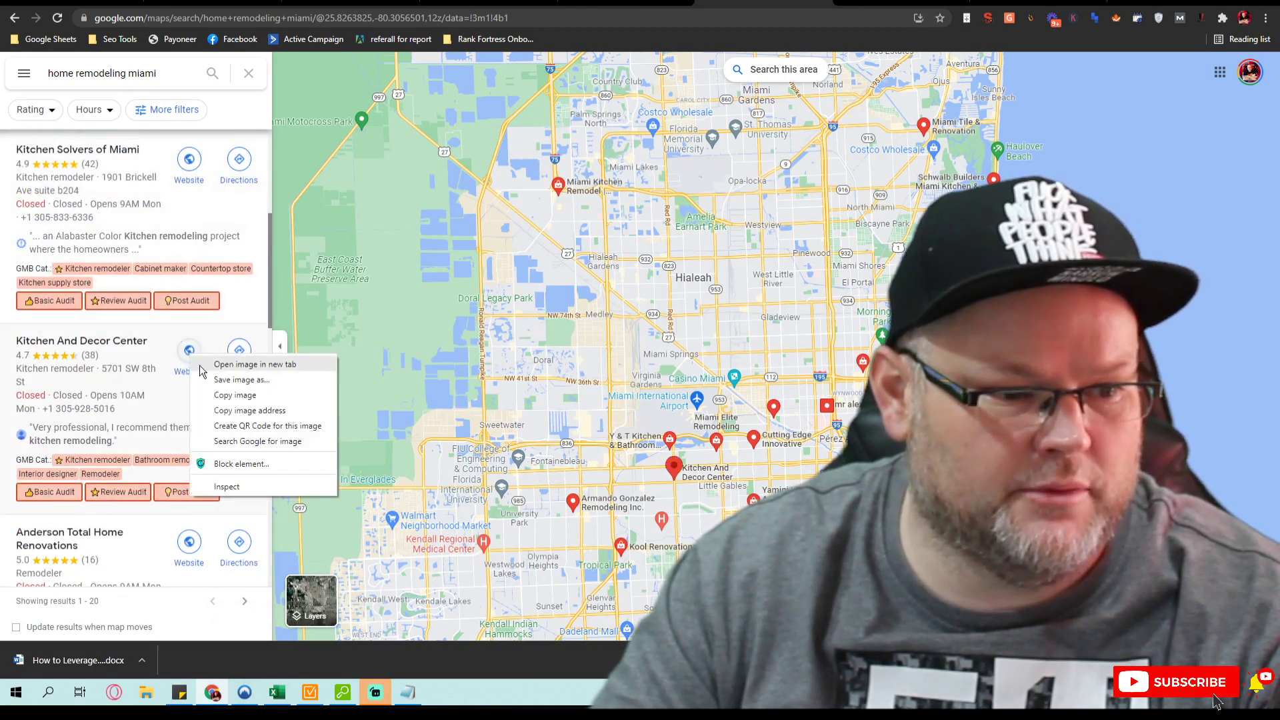
{"action": "key", "text": "Escape"}
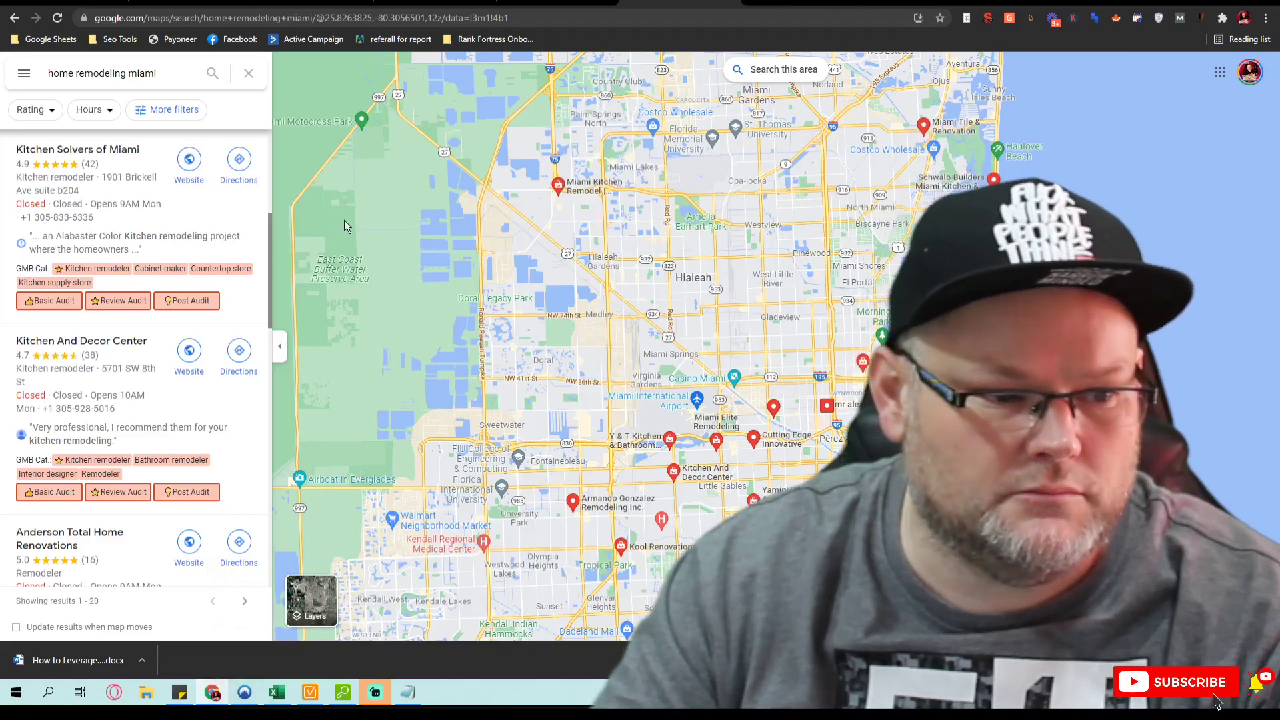
Check the Kitchen Solvers of Miami and Miami Kitchen & Bath Remodeling websites from the Maps listings
{"action": "right_click", "coordinate": [192, 171]}
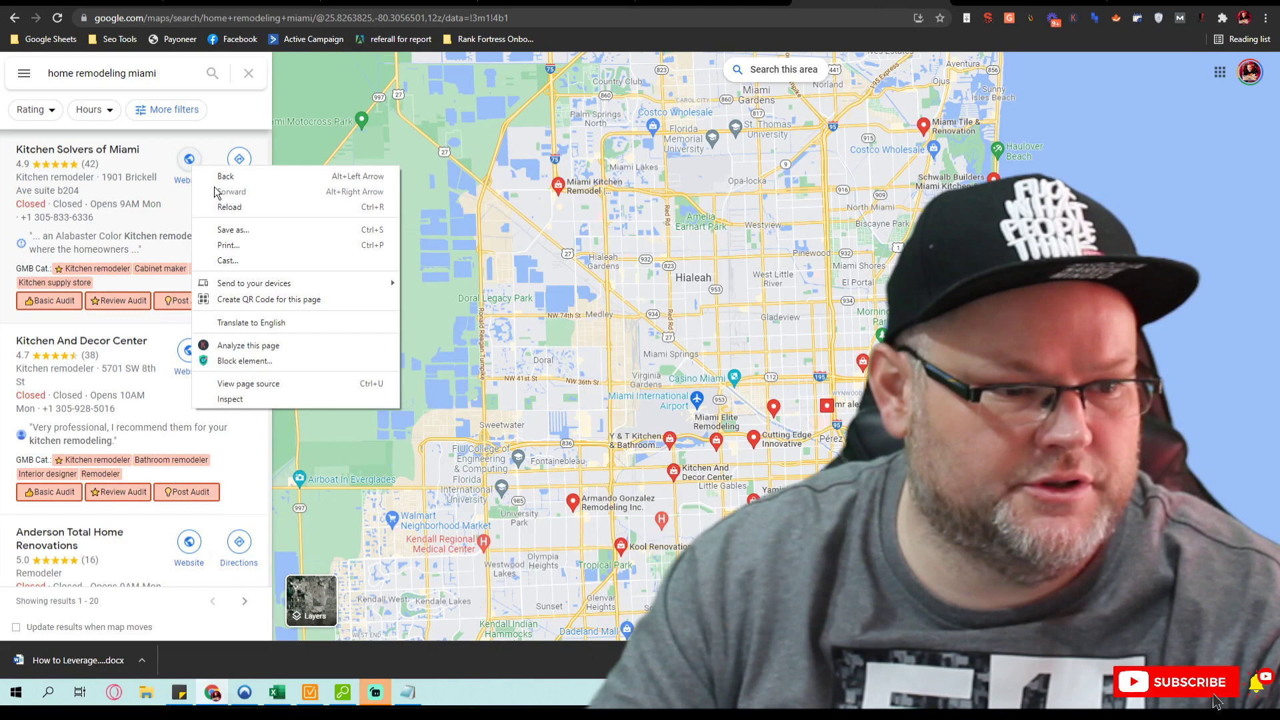
{"action": "left_click", "coordinate": [188, 158]}
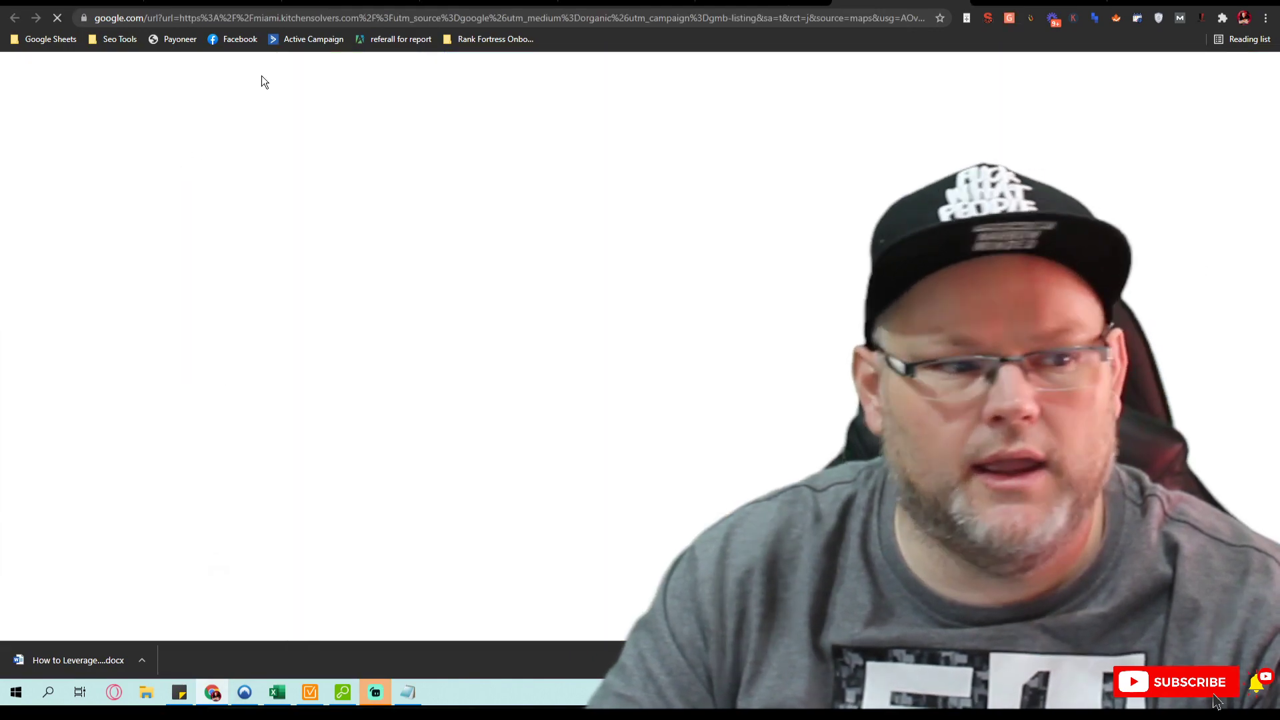
{"action": "key", "text": "alt+Left"}
{"action": "scroll", "coordinate": [120, 245], "scroll_direction": "up", "scroll_amount": 2}
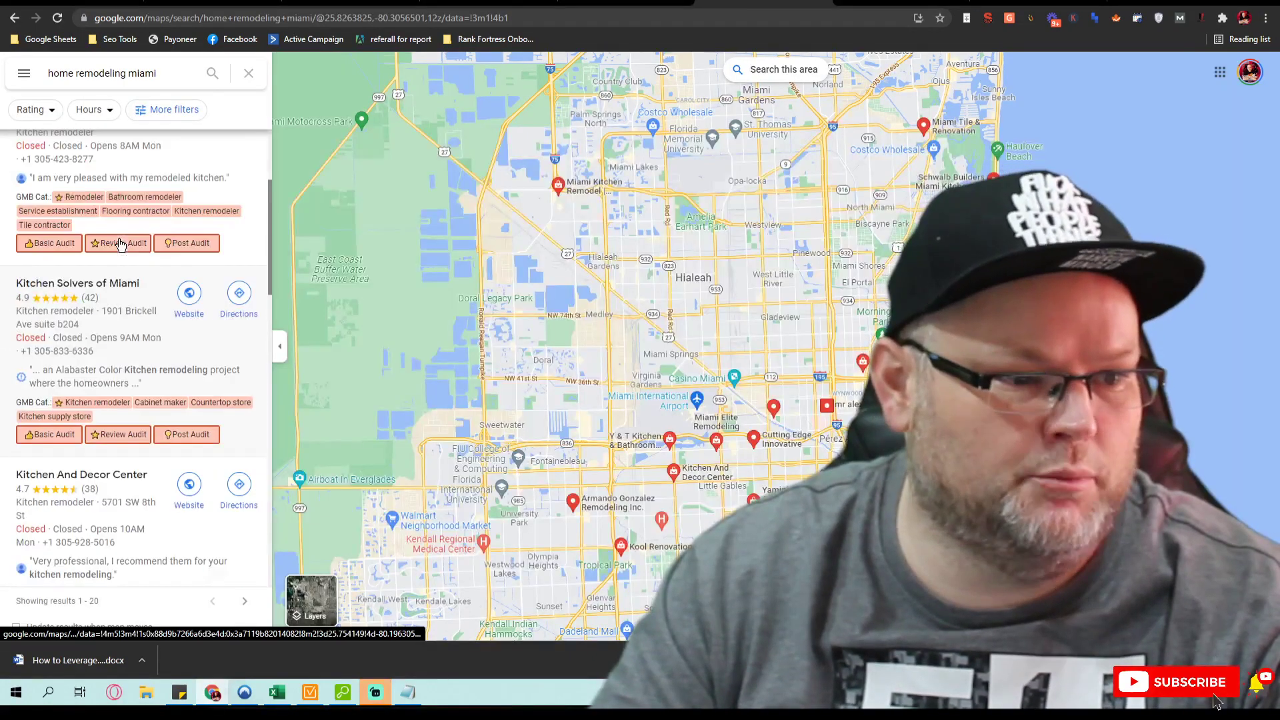
{"action": "scroll", "coordinate": [121, 244], "scroll_direction": "up", "scroll_amount": 3}
{"action": "left_click", "coordinate": [189, 301]}
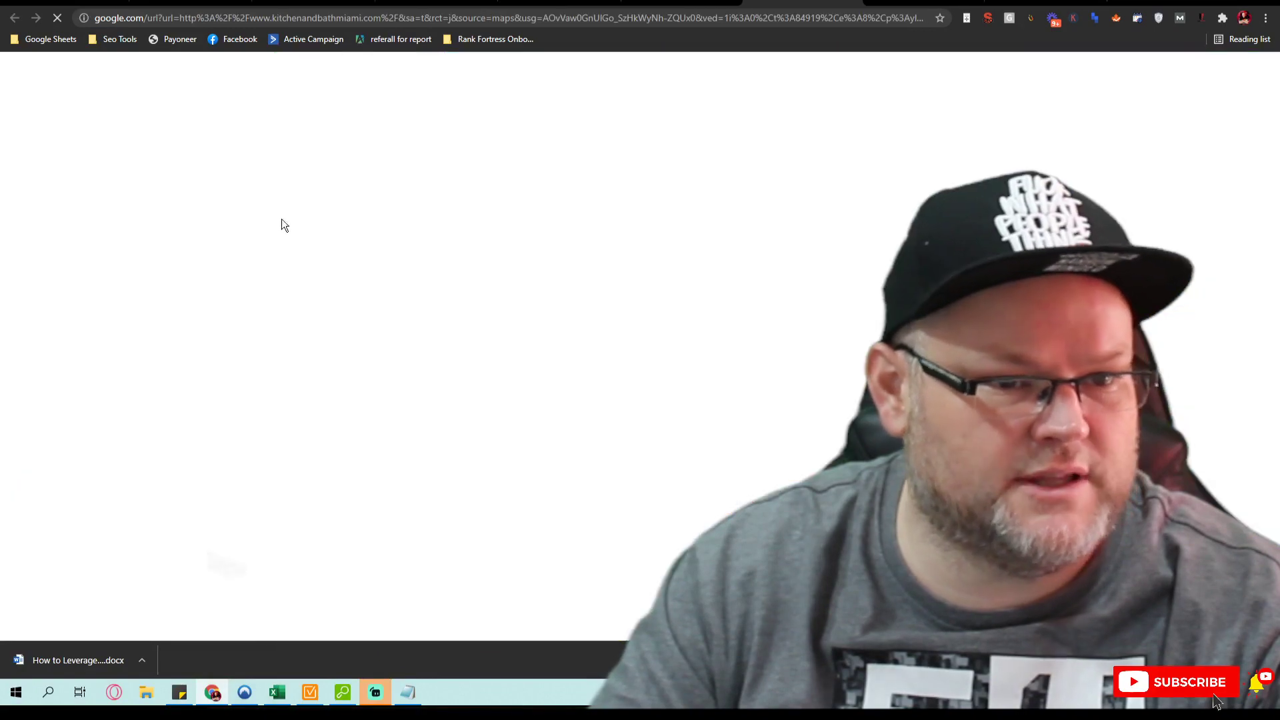
{"action": "key", "text": "alt+Left"}
Open Kitchen And Decor Center's website, kitchenanddecor.com, from the listings
{"action": "scroll", "coordinate": [37, 379], "scroll_direction": "down", "scroll_amount": 3}
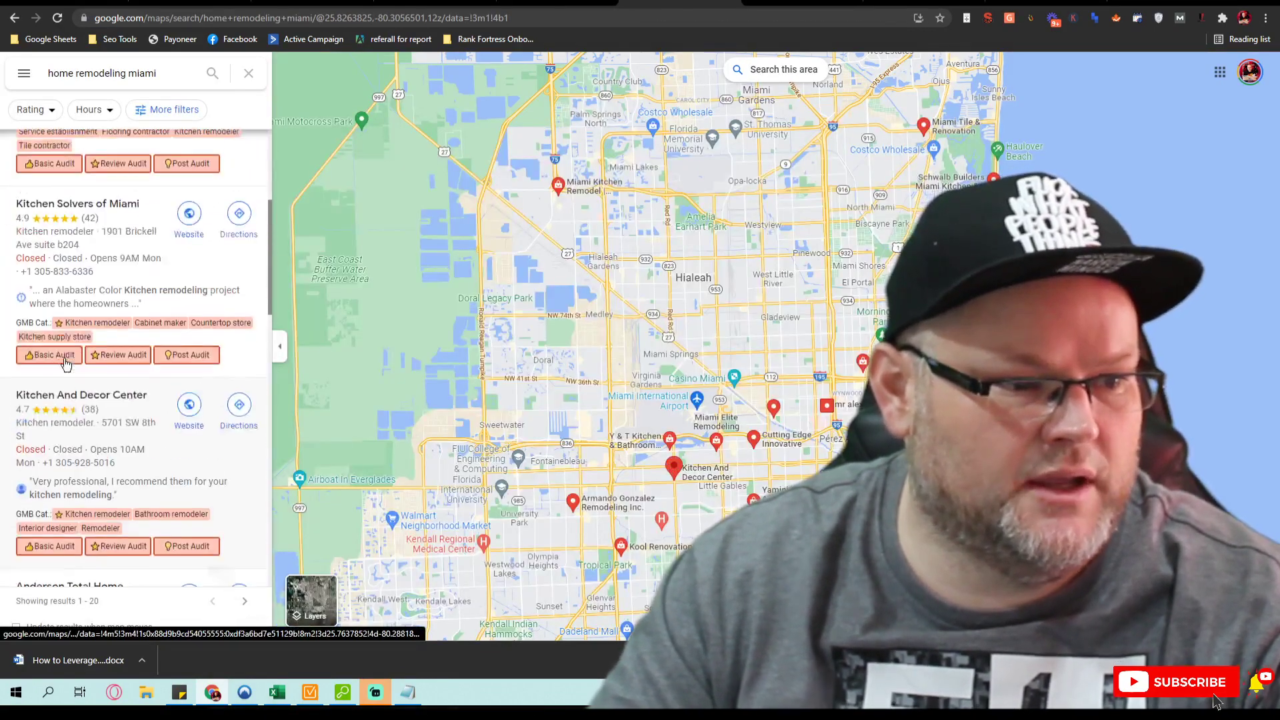
{"action": "scroll", "coordinate": [67, 360], "scroll_direction": "up", "scroll_amount": 5}
{"action": "scroll", "coordinate": [75, 357], "scroll_direction": "down", "scroll_amount": 5}
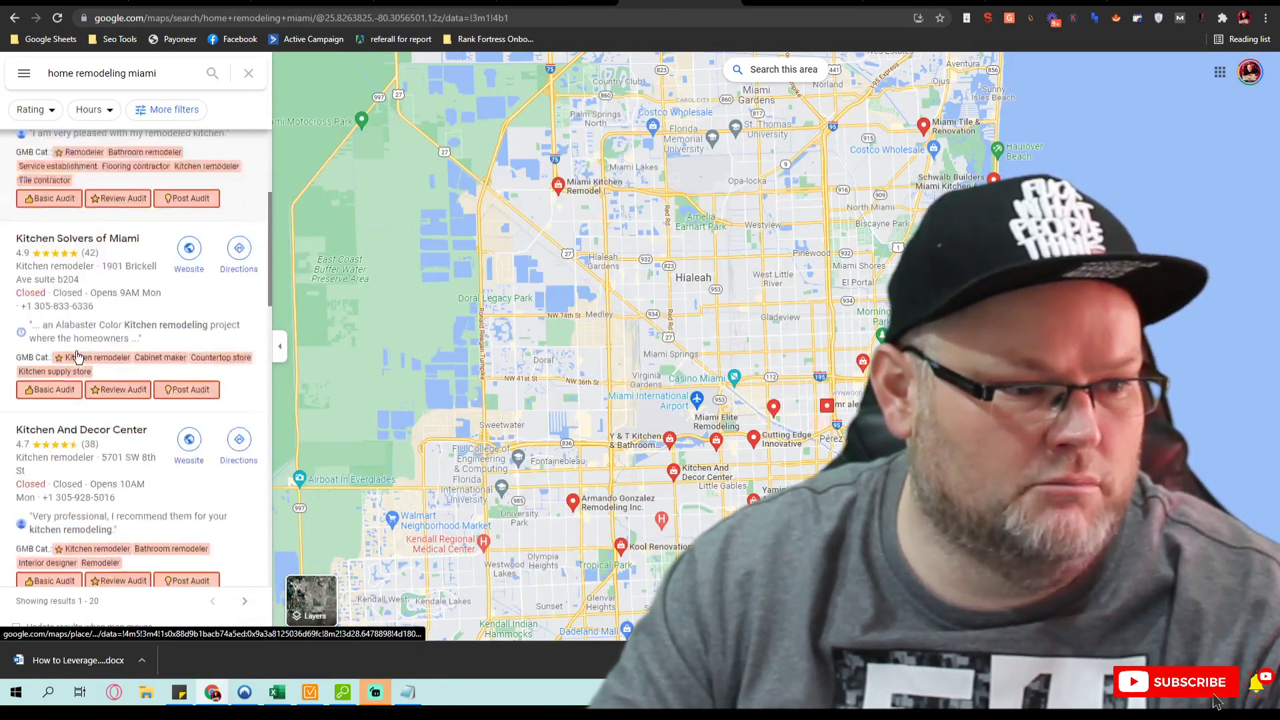
{"action": "scroll", "coordinate": [77, 357], "scroll_direction": "down", "scroll_amount": 3}
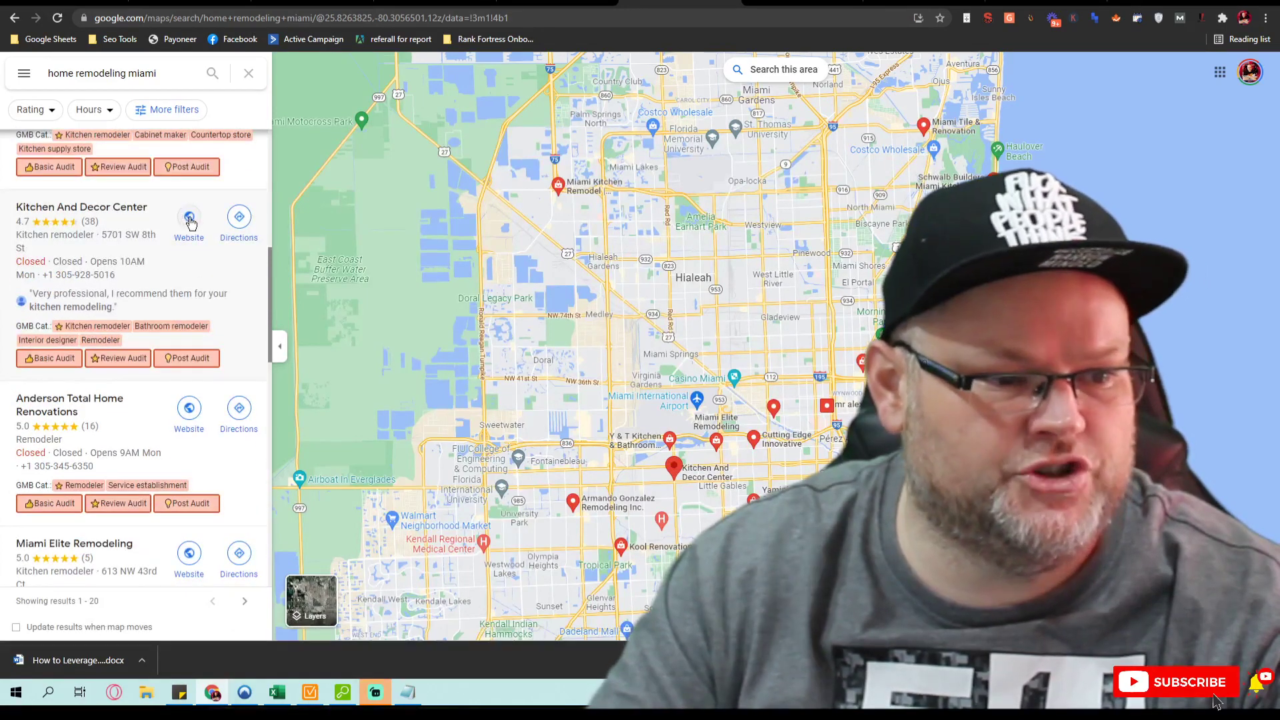
{"action": "left_click", "coordinate": [189, 219]}
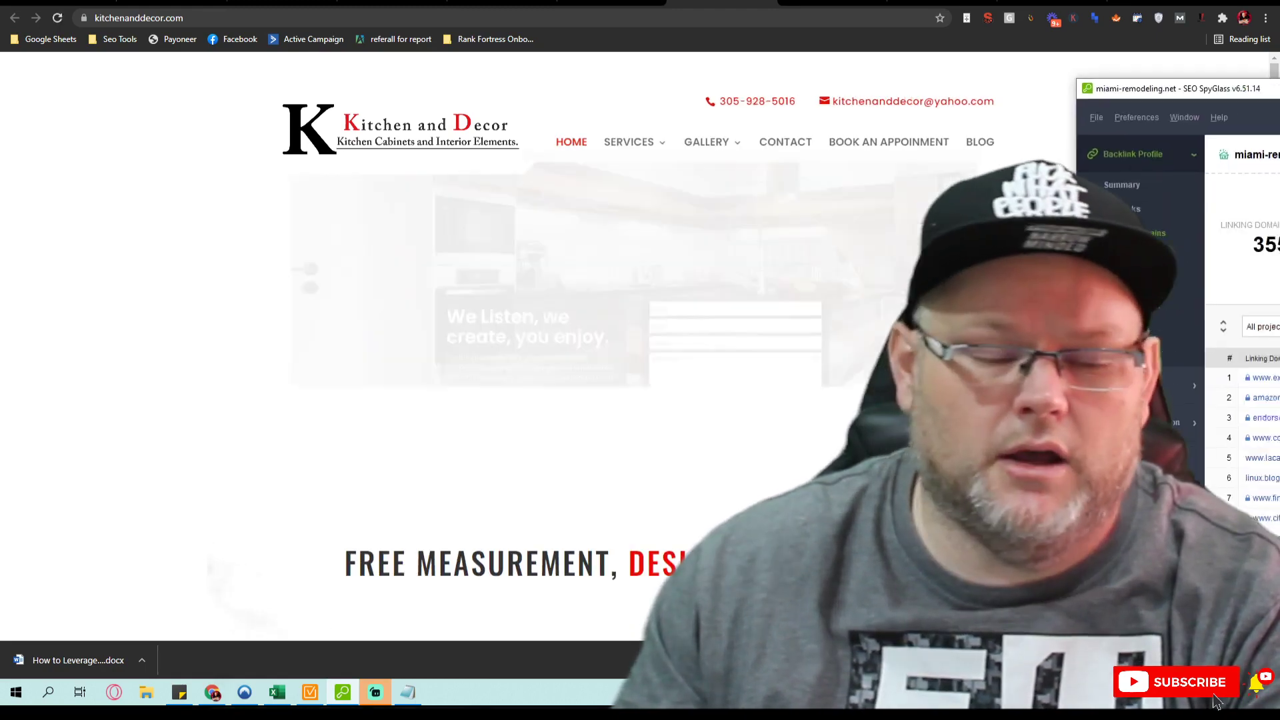
Maximize SEO SpyGlass and browse miami-remodeling.net's 474 backlinks and 355 linking domains
{"action": "left_click_drag", "start_coordinate": [1279, 77], "coordinate": [908, 18]}
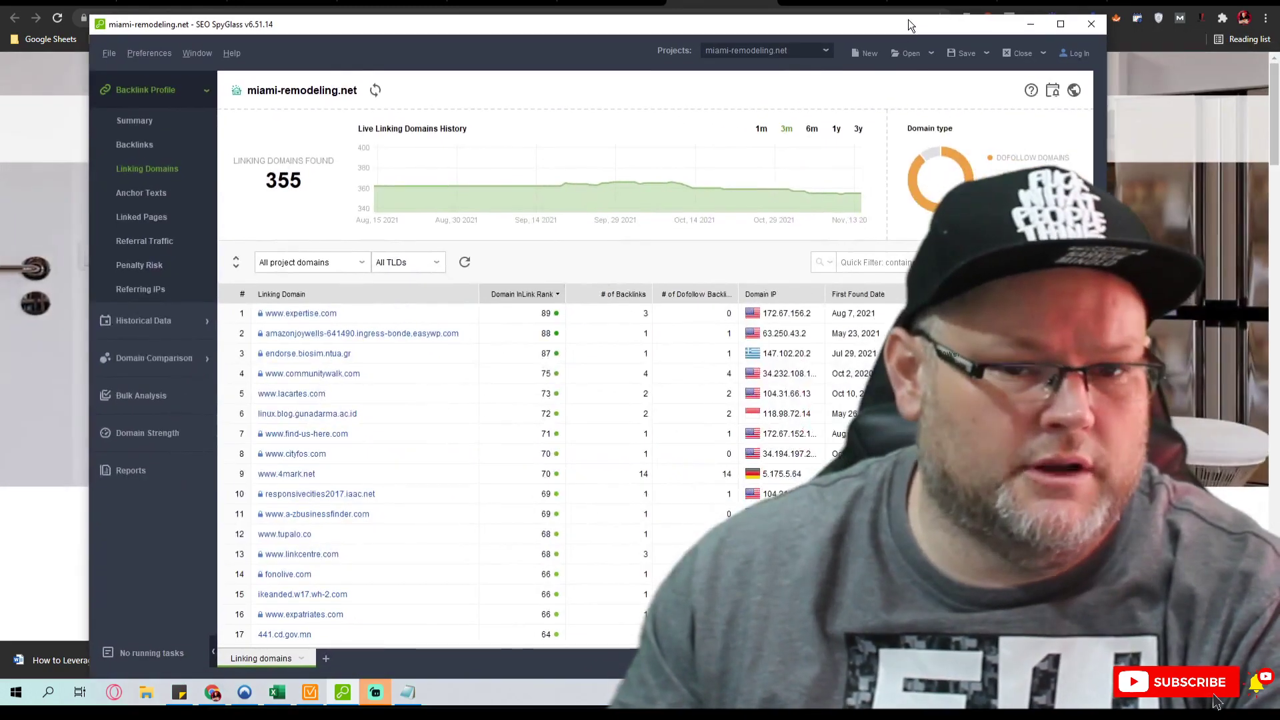
{"action": "left_click", "coordinate": [1066, 27]}
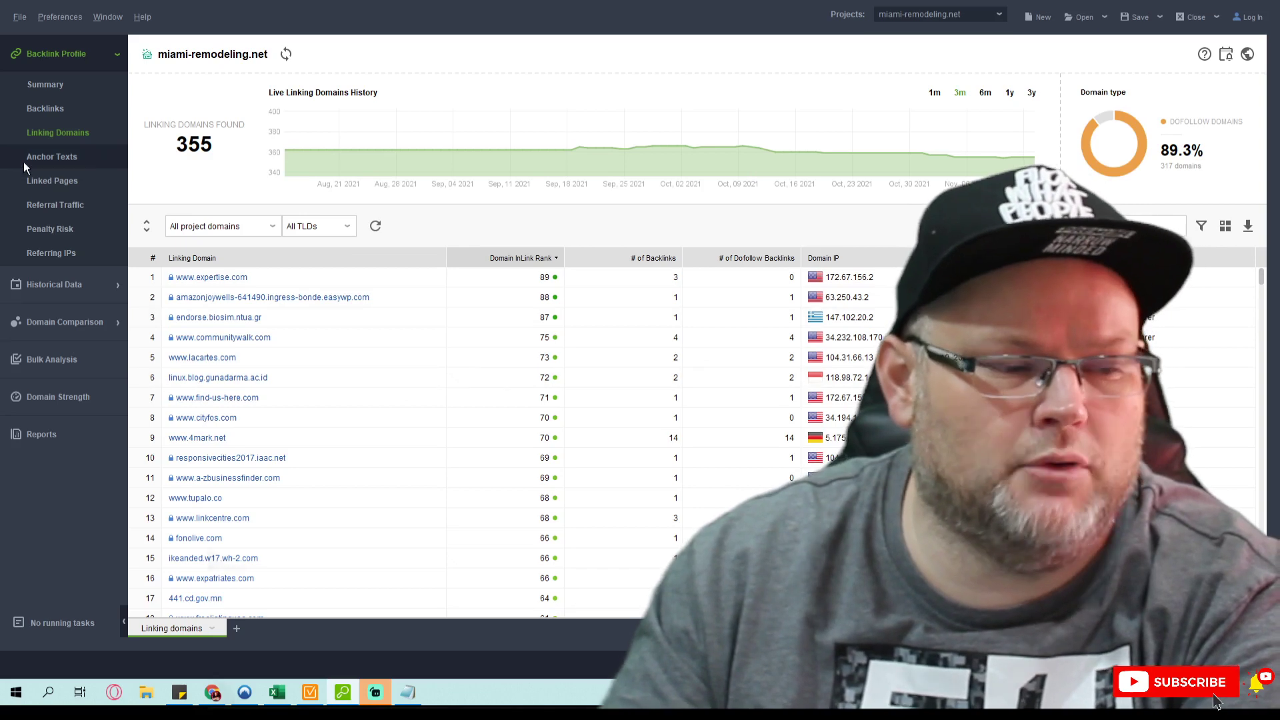
{"action": "left_click", "coordinate": [39, 109]}
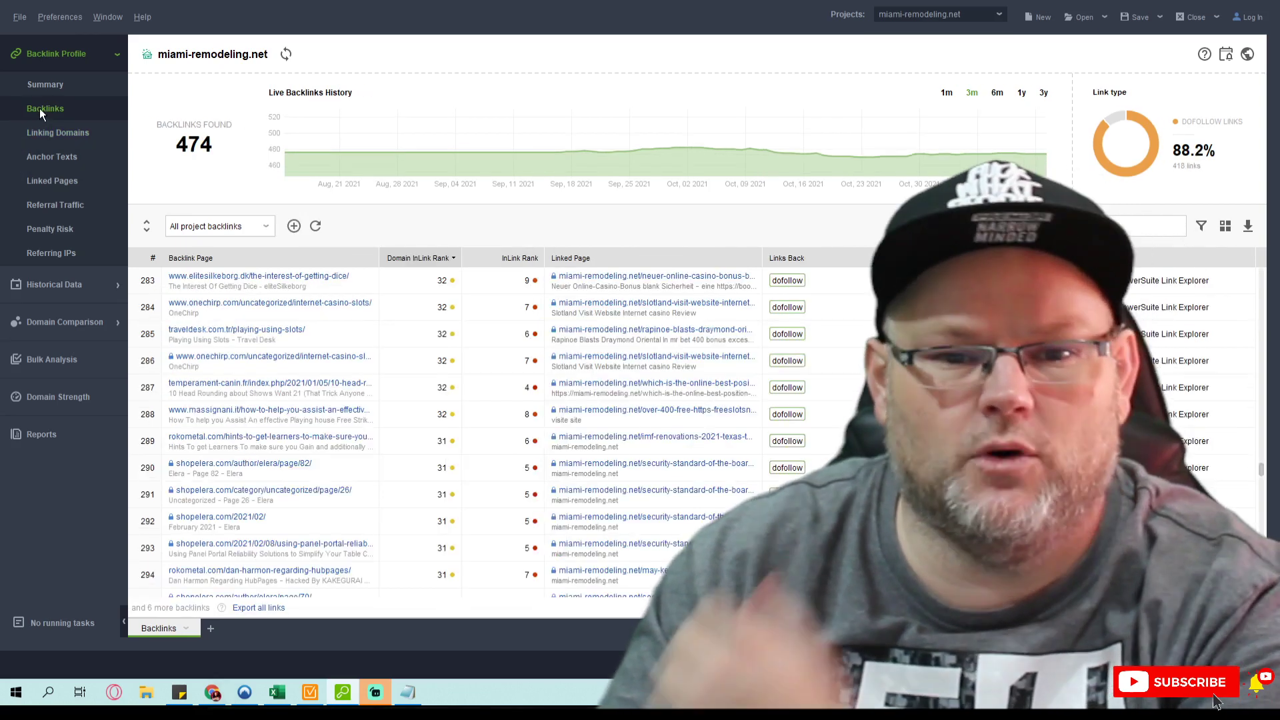
{"action": "left_click", "coordinate": [58, 128]}
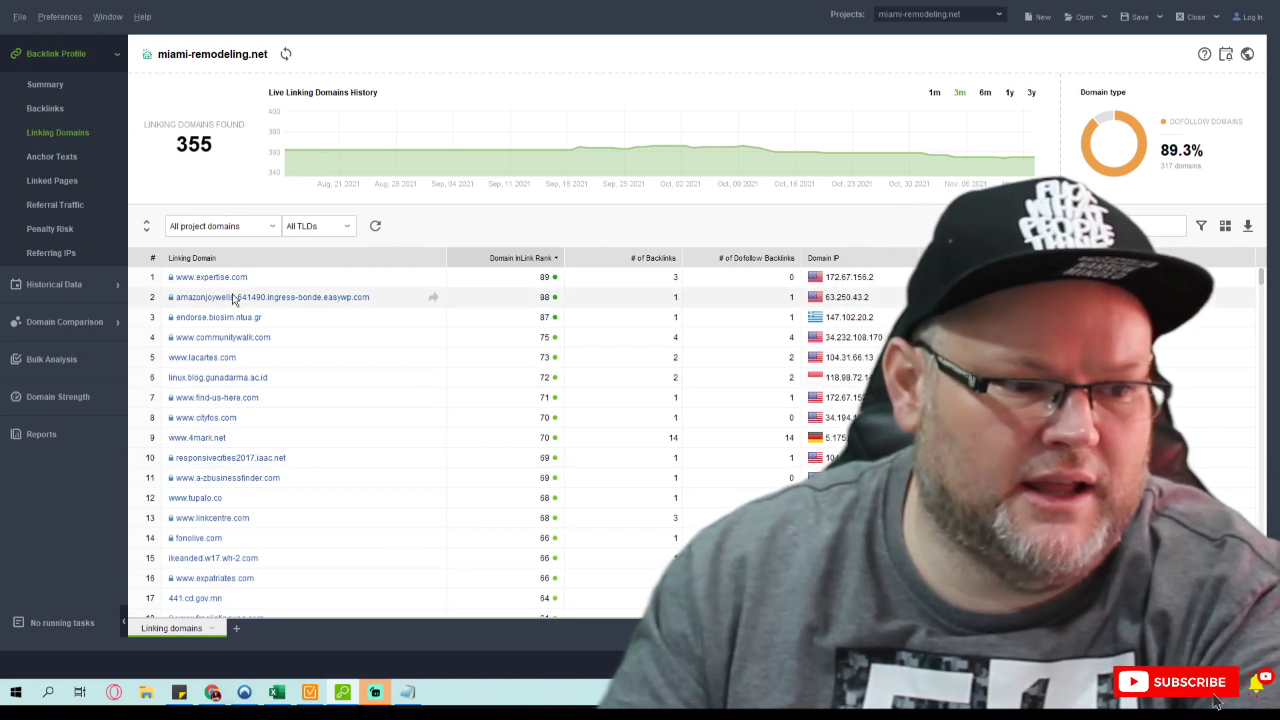
{"action": "scroll", "coordinate": [232, 297], "scroll_direction": "down", "scroll_amount": 6}
{"action": "scroll", "coordinate": [231, 294], "scroll_direction": "down", "scroll_amount": 13}
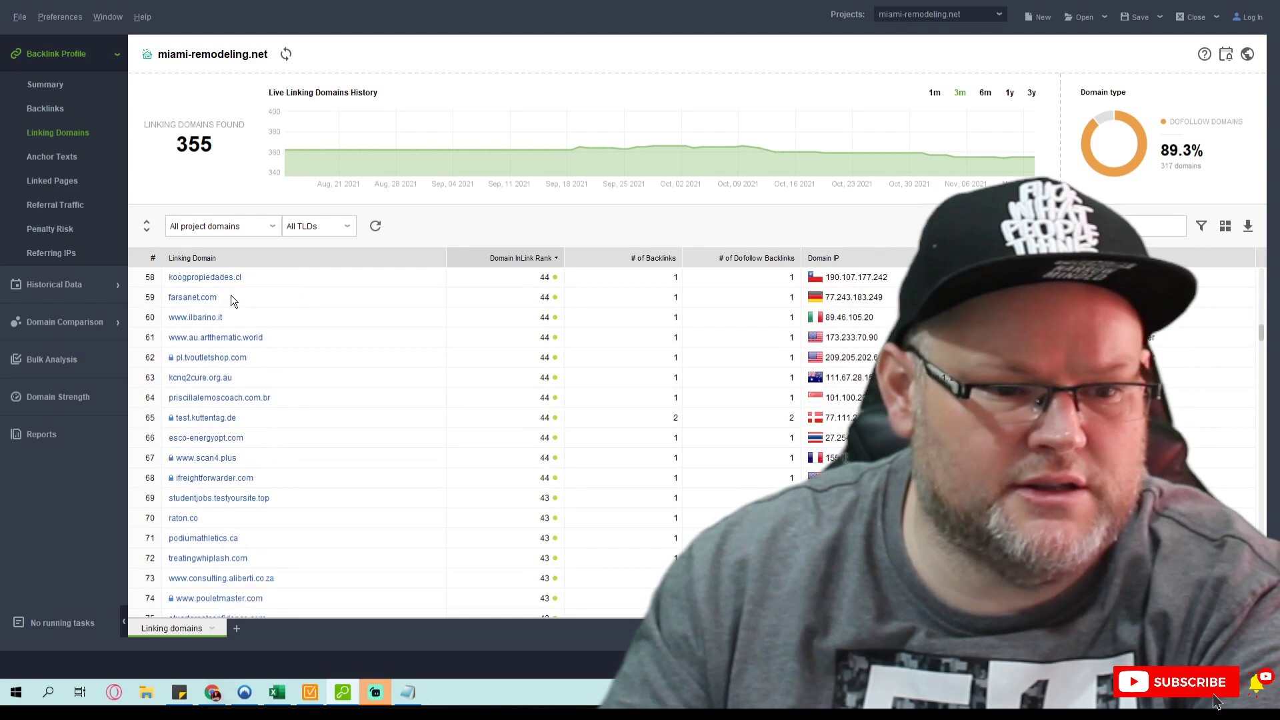
{"action": "scroll", "coordinate": [230, 301], "scroll_direction": "down", "scroll_amount": 10}
{"action": "scroll", "coordinate": [226, 301], "scroll_direction": "down", "scroll_amount": 9}
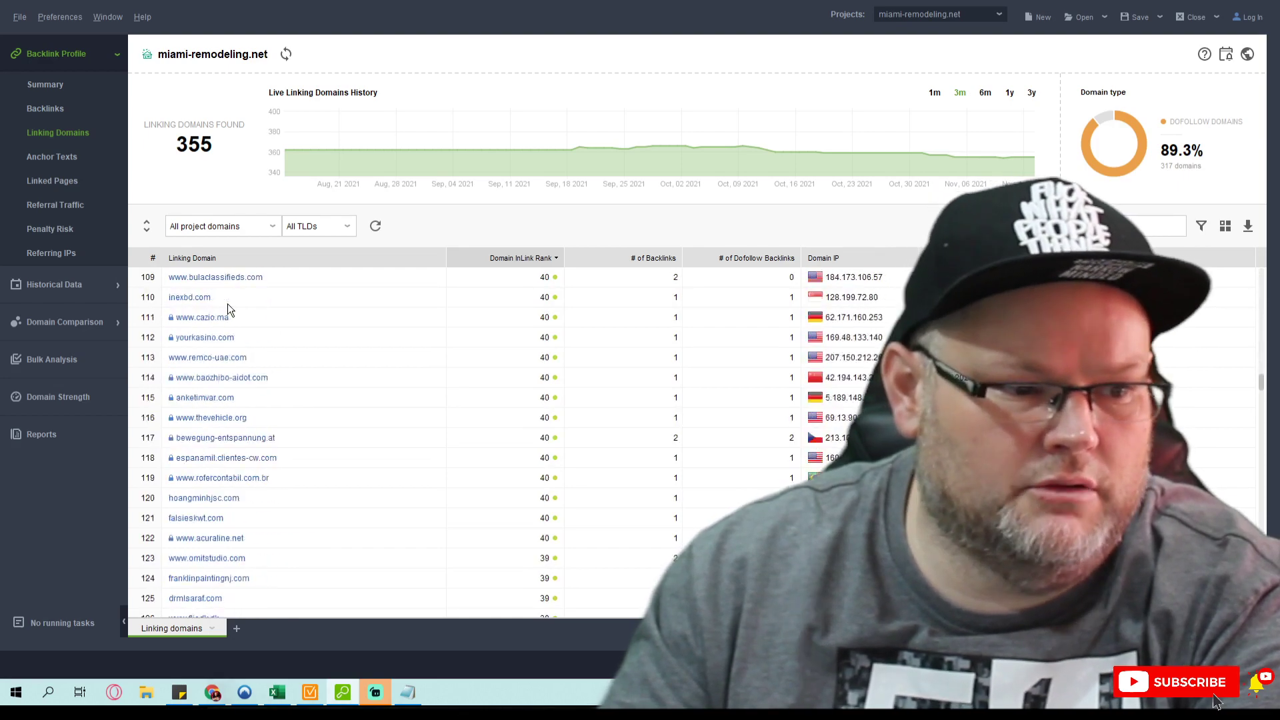
Revisit Backlinks, then sort miami-remodeling.net's linking domains by the Domain IP column
{"action": "left_click", "coordinate": [80, 110]}
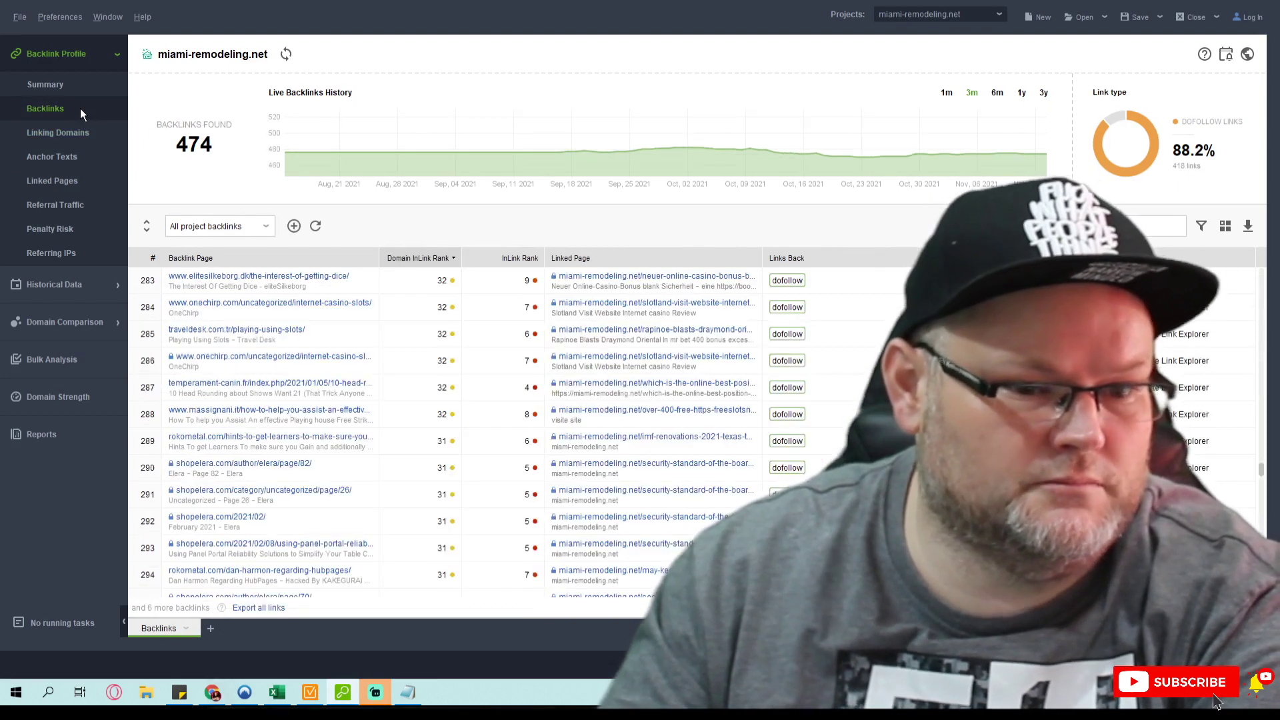
{"action": "scroll", "coordinate": [494, 323], "scroll_direction": "up", "scroll_amount": 20}
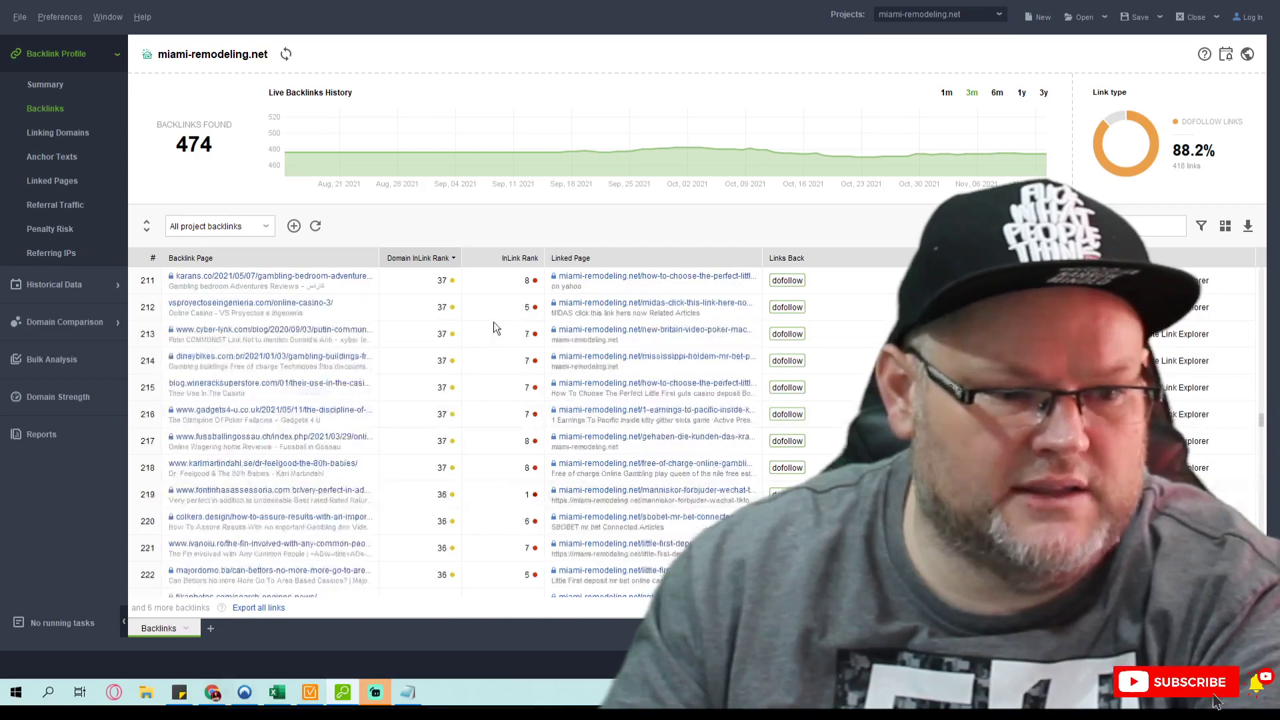
{"action": "scroll", "coordinate": [494, 573], "scroll_direction": "up", "scroll_amount": 10}
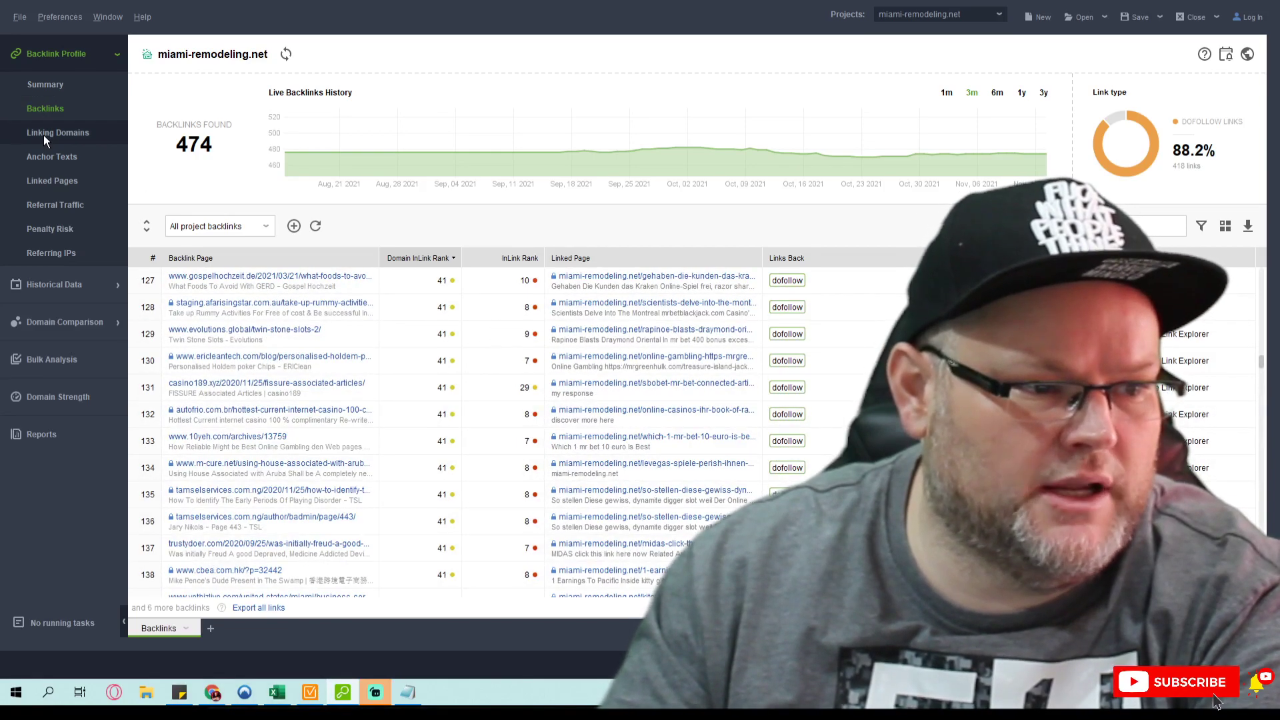
{"action": "left_click", "coordinate": [42, 135]}
{"action": "scroll", "coordinate": [259, 293], "scroll_direction": "down", "scroll_amount": 10}
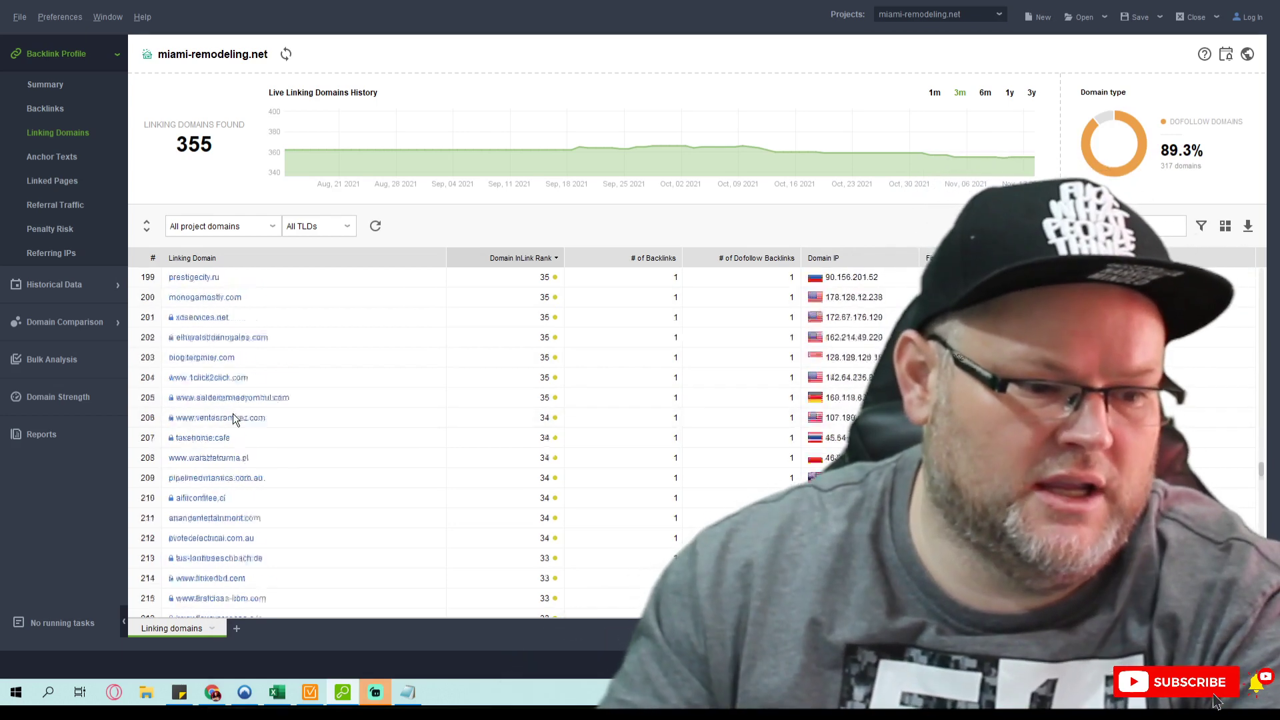
{"action": "scroll", "coordinate": [233, 413], "scroll_direction": "down", "scroll_amount": 15}
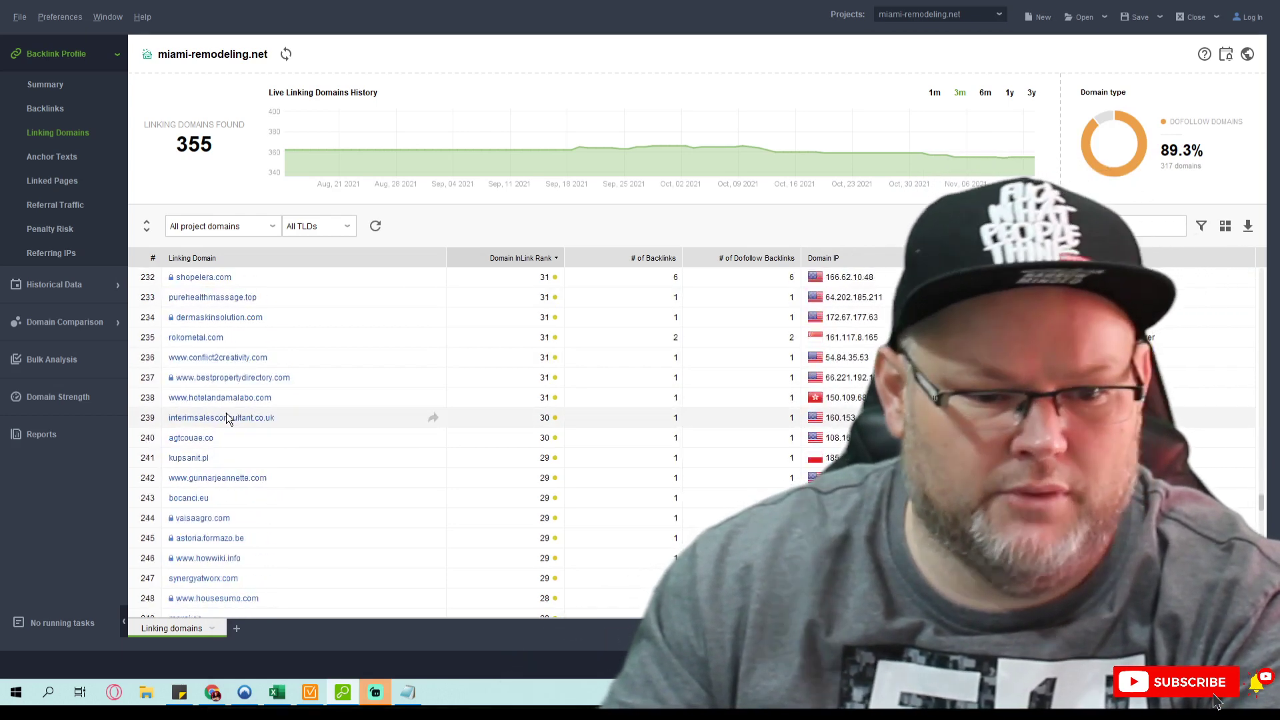
{"action": "left_click", "coordinate": [839, 253]}
{"action": "scroll", "coordinate": [843, 360], "scroll_direction": "down", "scroll_amount": 20}
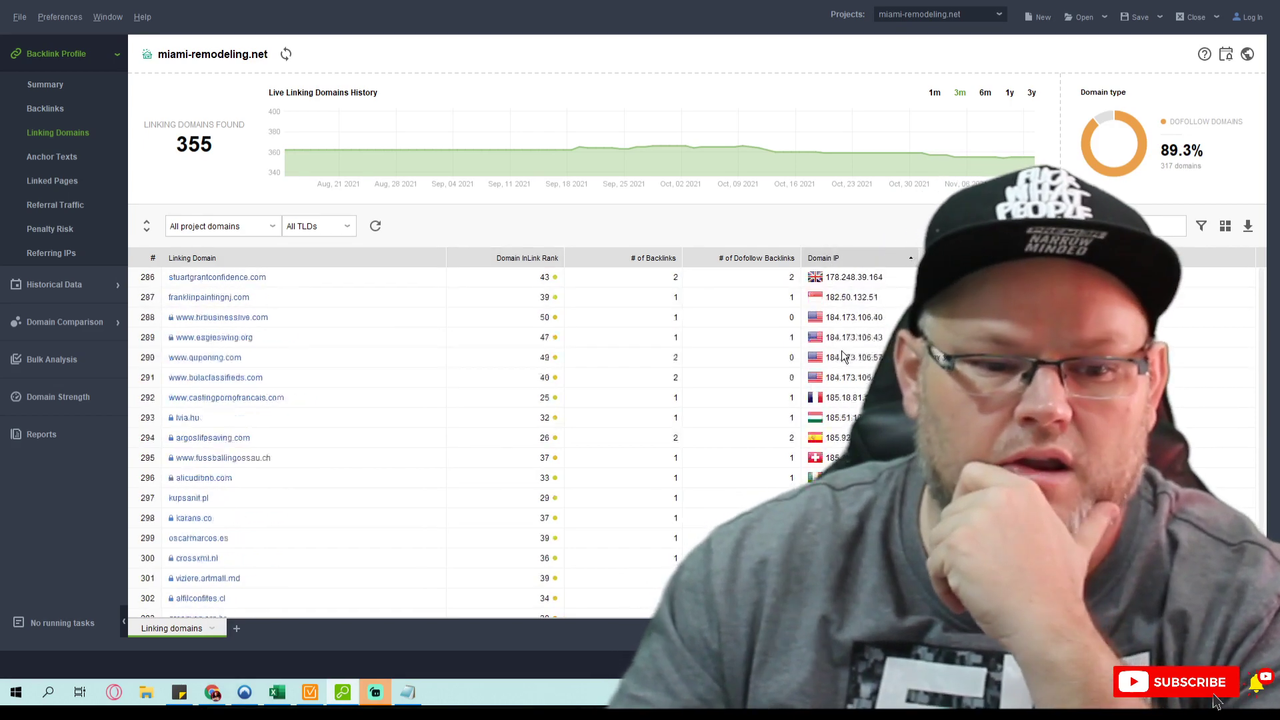
{"action": "scroll", "coordinate": [842, 360], "scroll_direction": "up", "scroll_amount": 20}
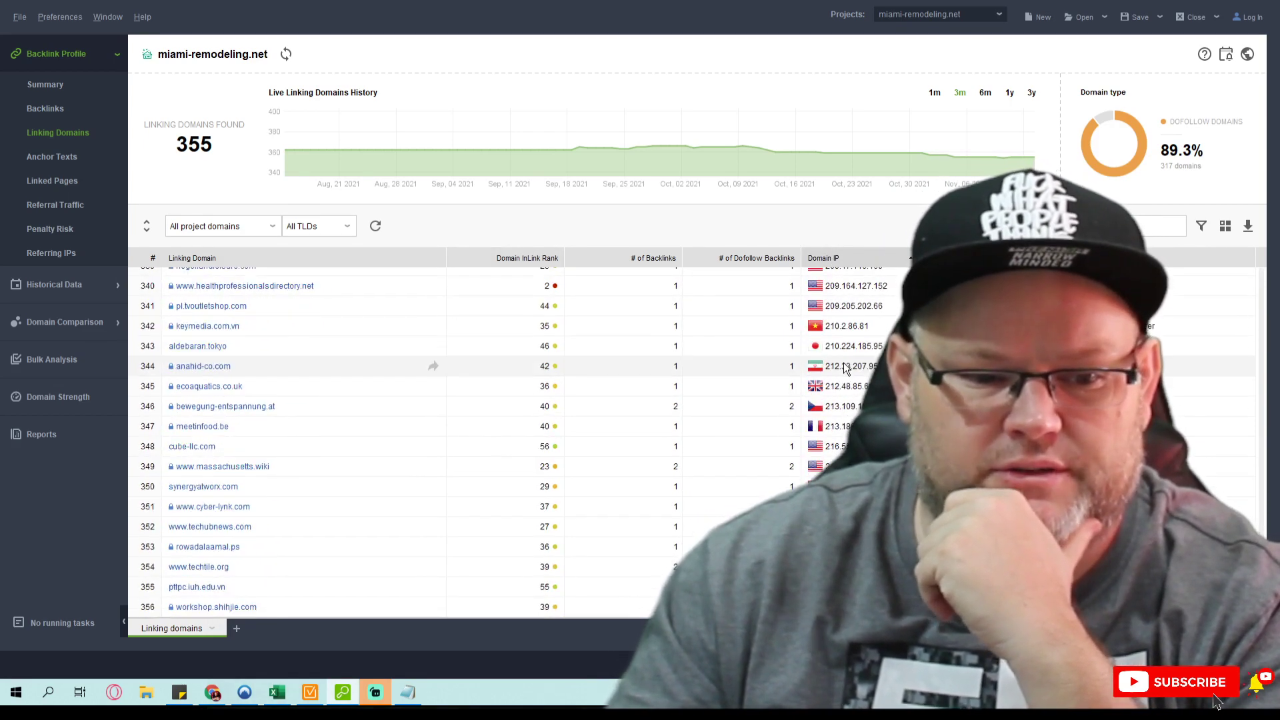
{"action": "scroll", "coordinate": [831, 389], "scroll_direction": "up", "scroll_amount": 18}
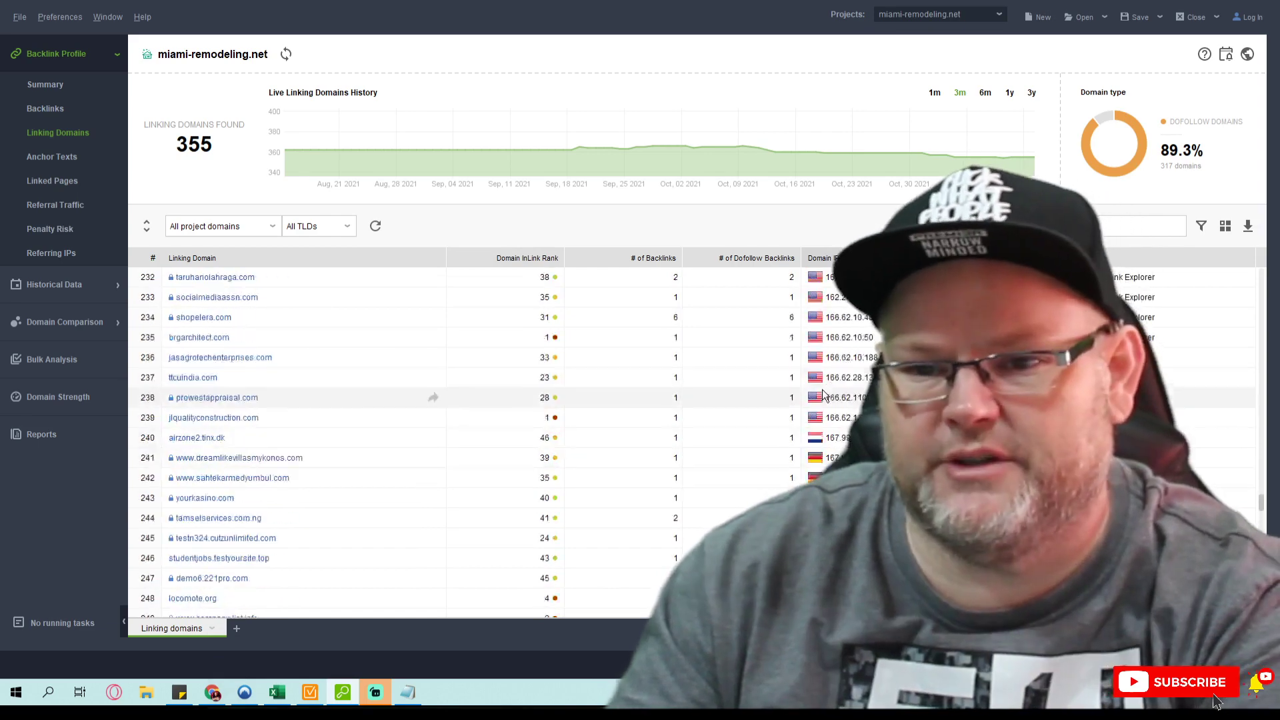
Close the miami-remodeling.net project without saving and start a new backlink project
{"action": "left_click", "coordinate": [1192, 17]}
{"action": "left_click", "coordinate": [640, 365]}
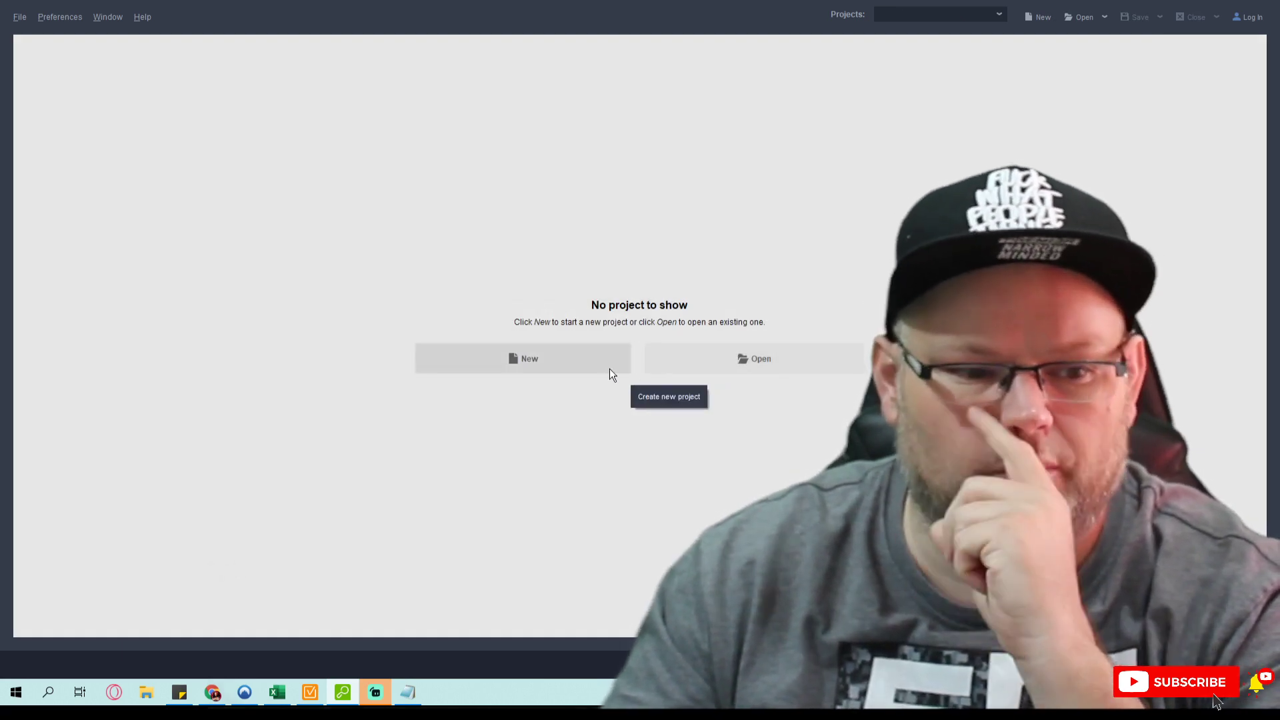
{"action": "left_click", "coordinate": [563, 359]}
In Chrome, select the kitchenandbathmiami.com address from its tab's address bar
{"action": "left_click", "coordinate": [212, 692]}
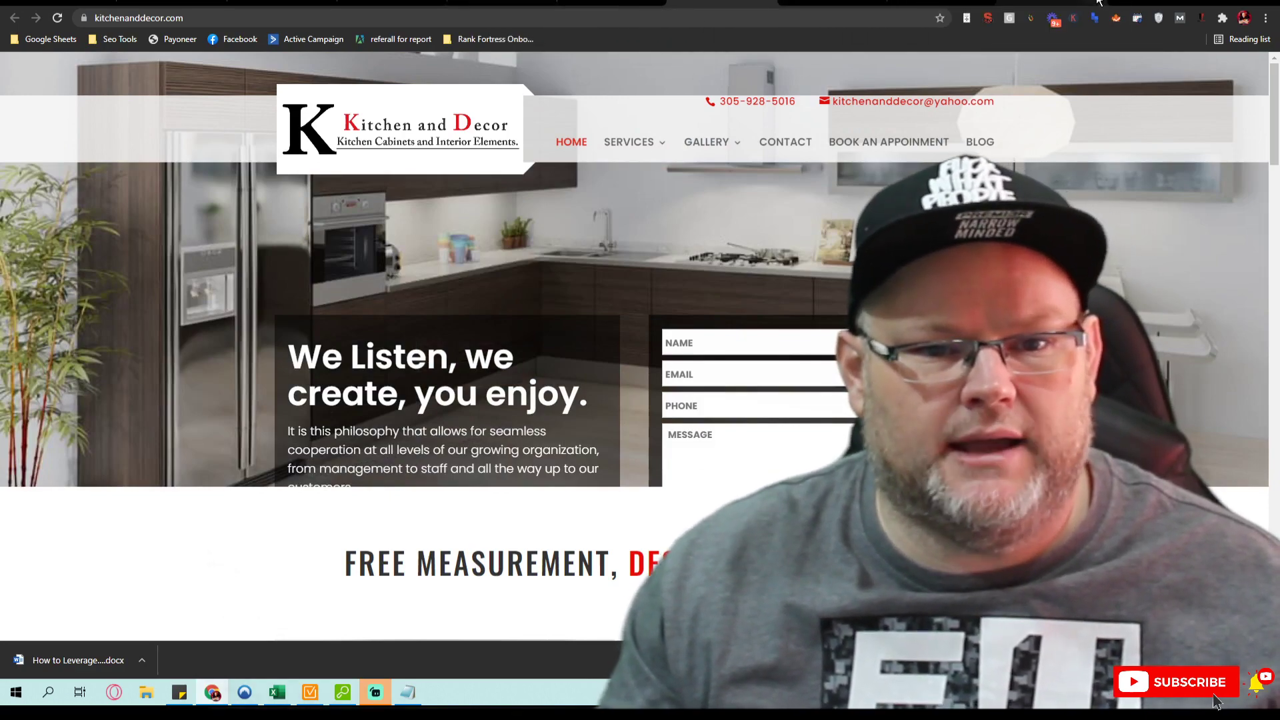
{"action": "left_click", "coordinate": [1126, 3]}
{"action": "left_click", "coordinate": [796, 3]}
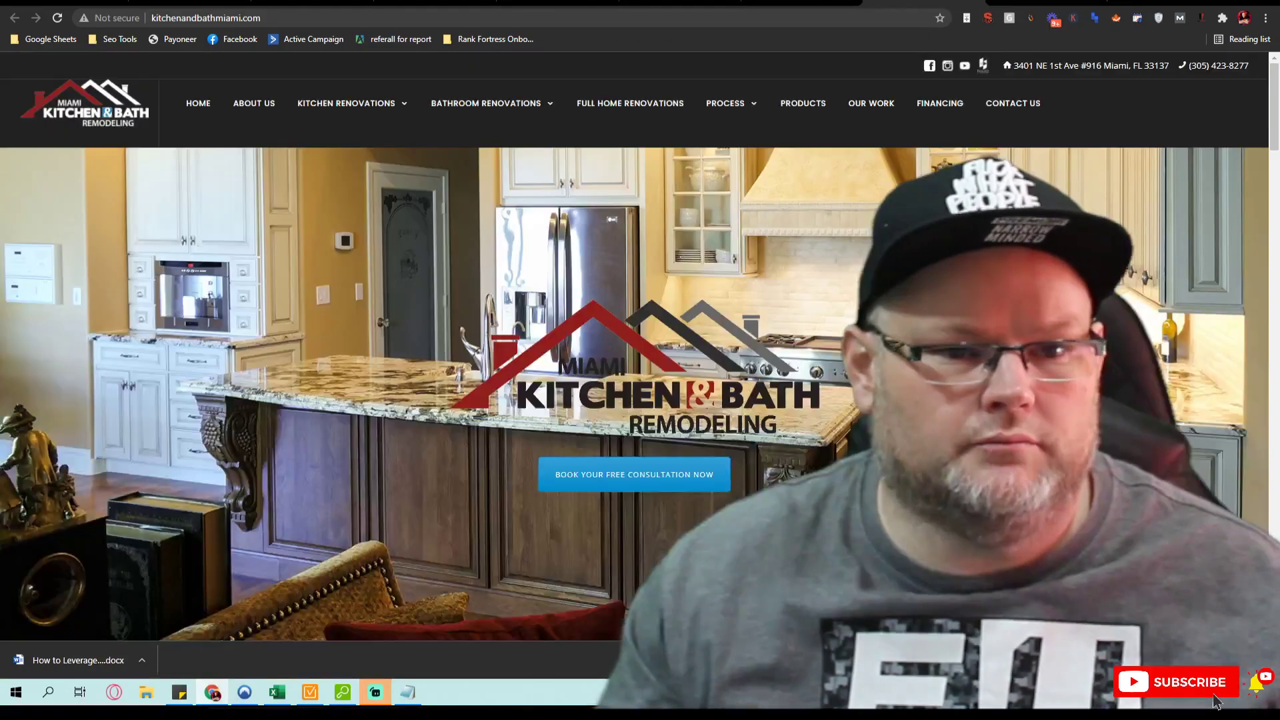
{"action": "left_click", "coordinate": [797, 17]}
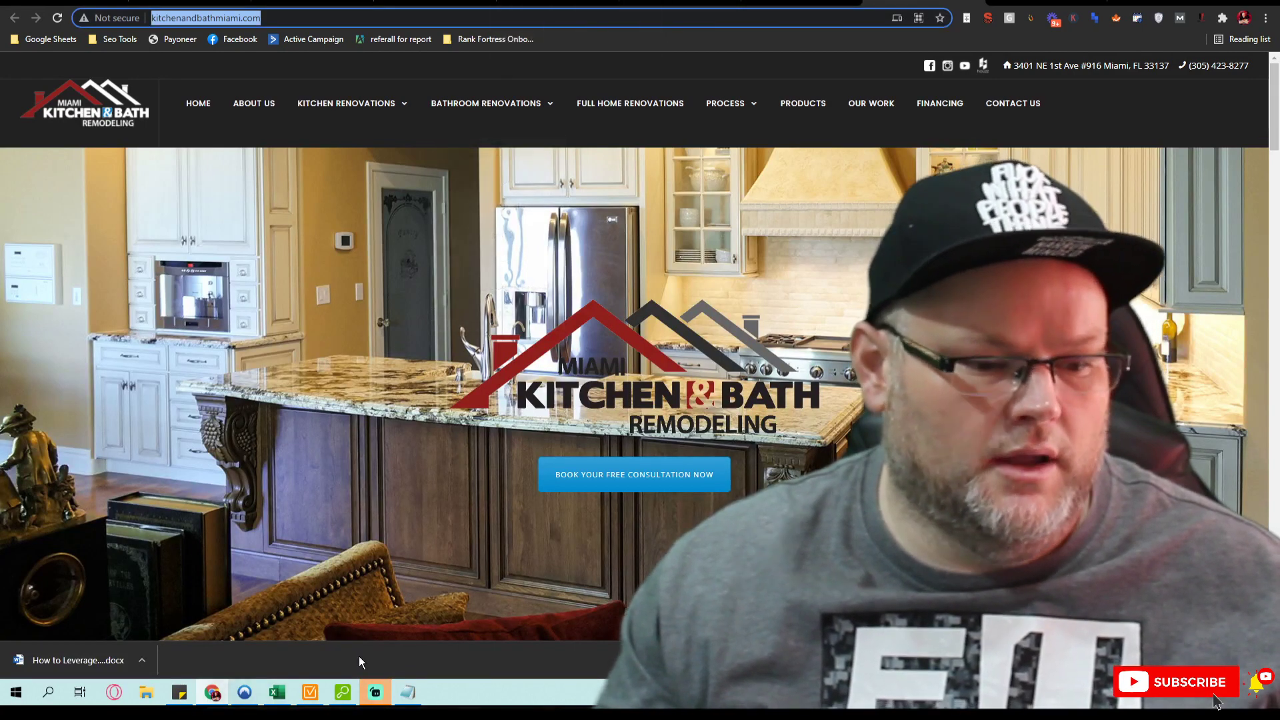
{"action": "left_click", "coordinate": [309, 693]}
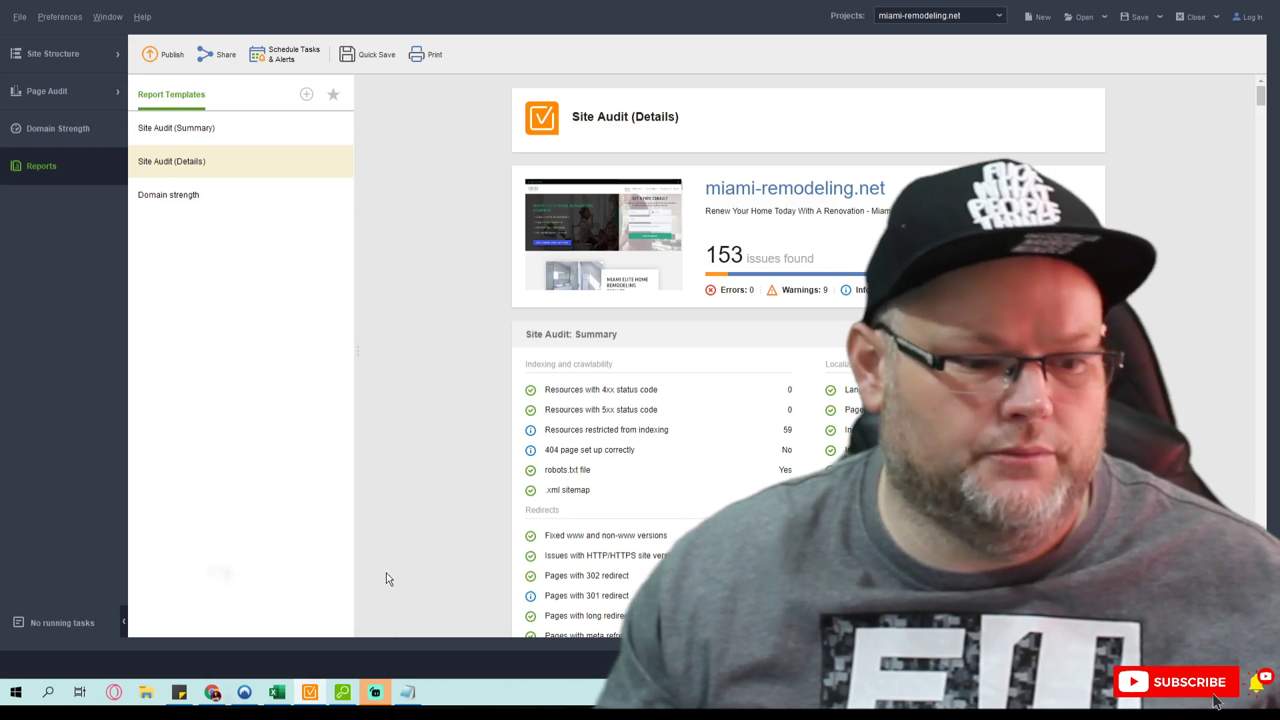
Finish the new kitchenandbathmiami.com backlink project so it starts collecting statistics
{"action": "left_click", "coordinate": [342, 693]}
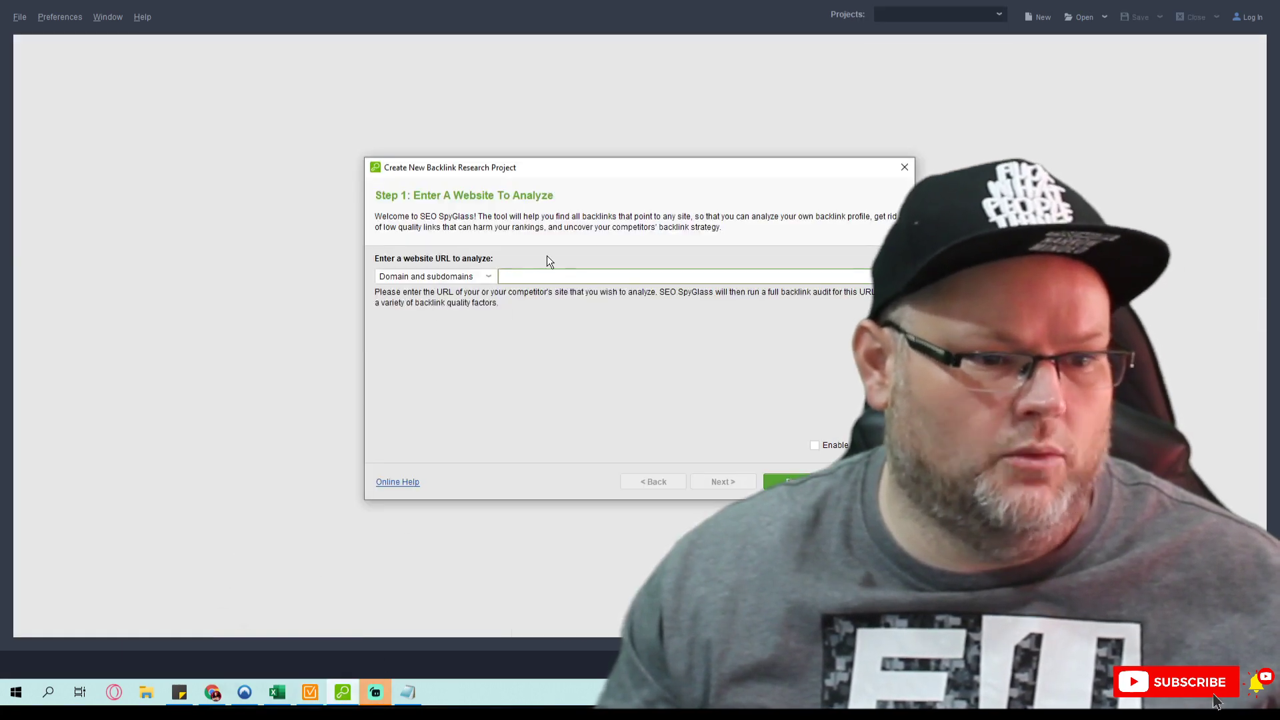
{"action": "left_click", "coordinate": [779, 477]}
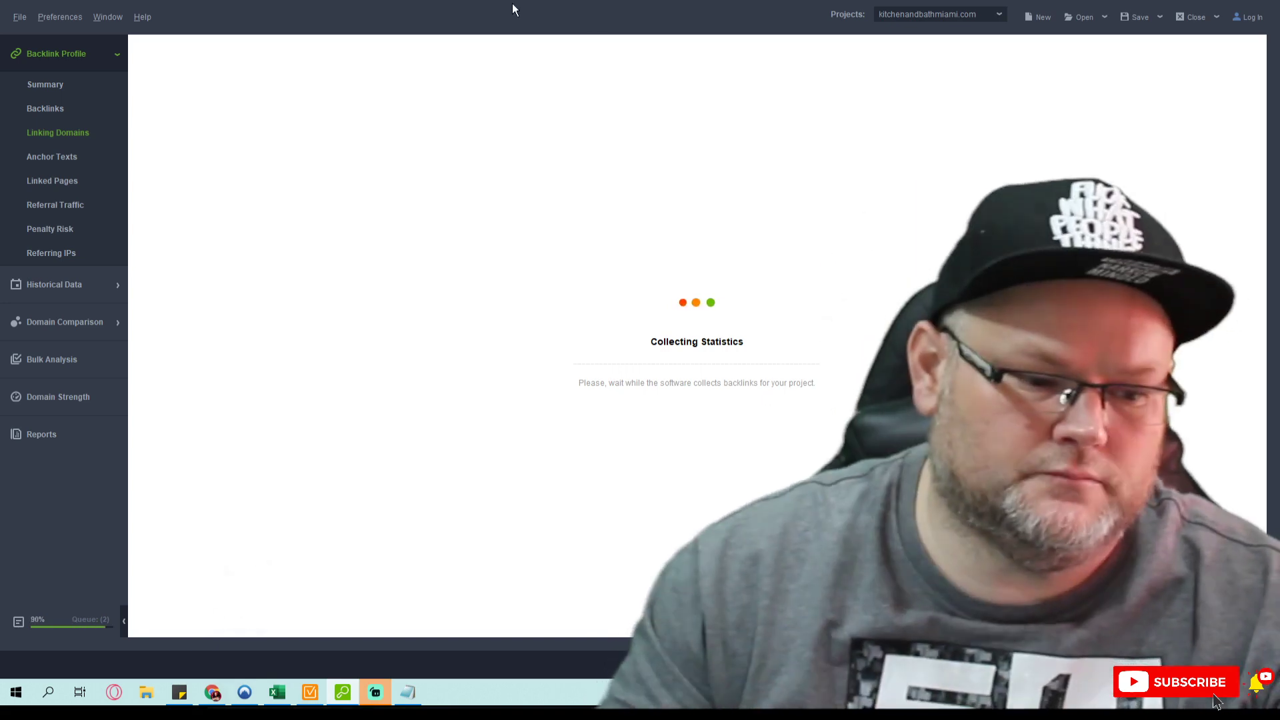
Overwrite the Notepad title line with 'Step 1 Find their backlinks' plus two blank lines
{"action": "left_click", "coordinate": [408, 693]}
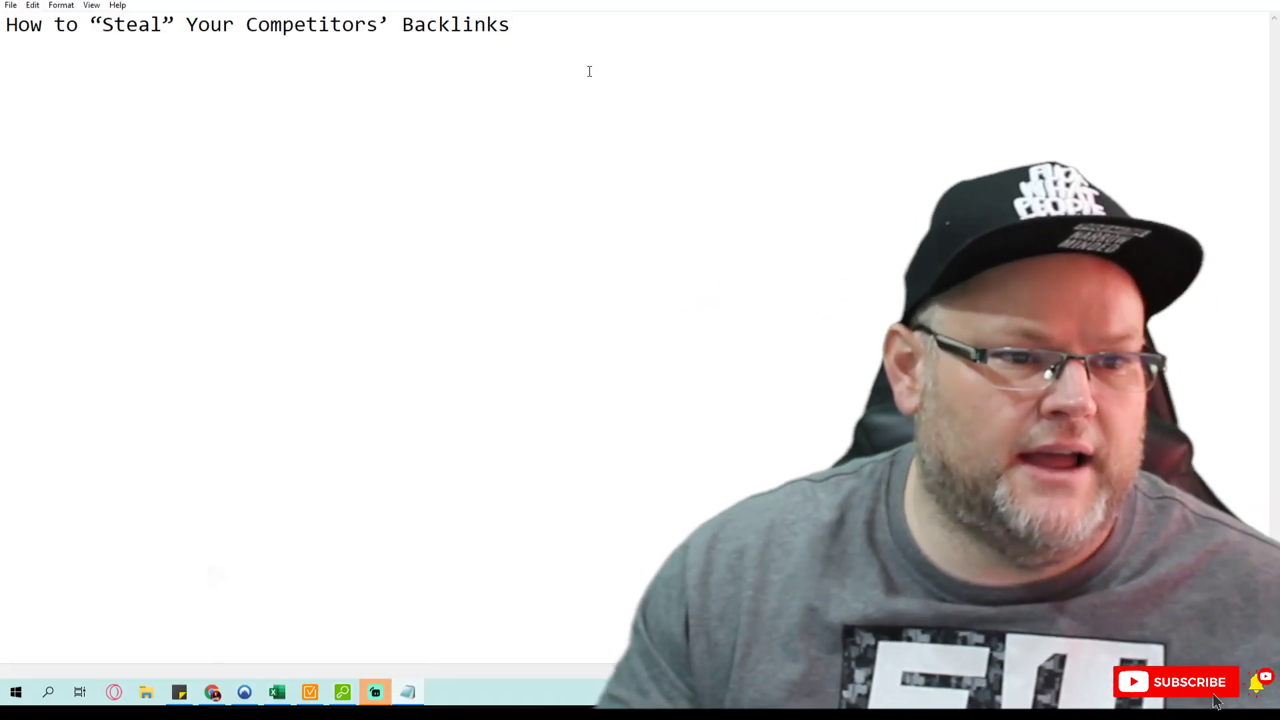
{"action": "left_click_drag", "start_coordinate": [511, 24], "coordinate": [6, 24]}
{"action": "type", "text": "Step 1 Find t"}
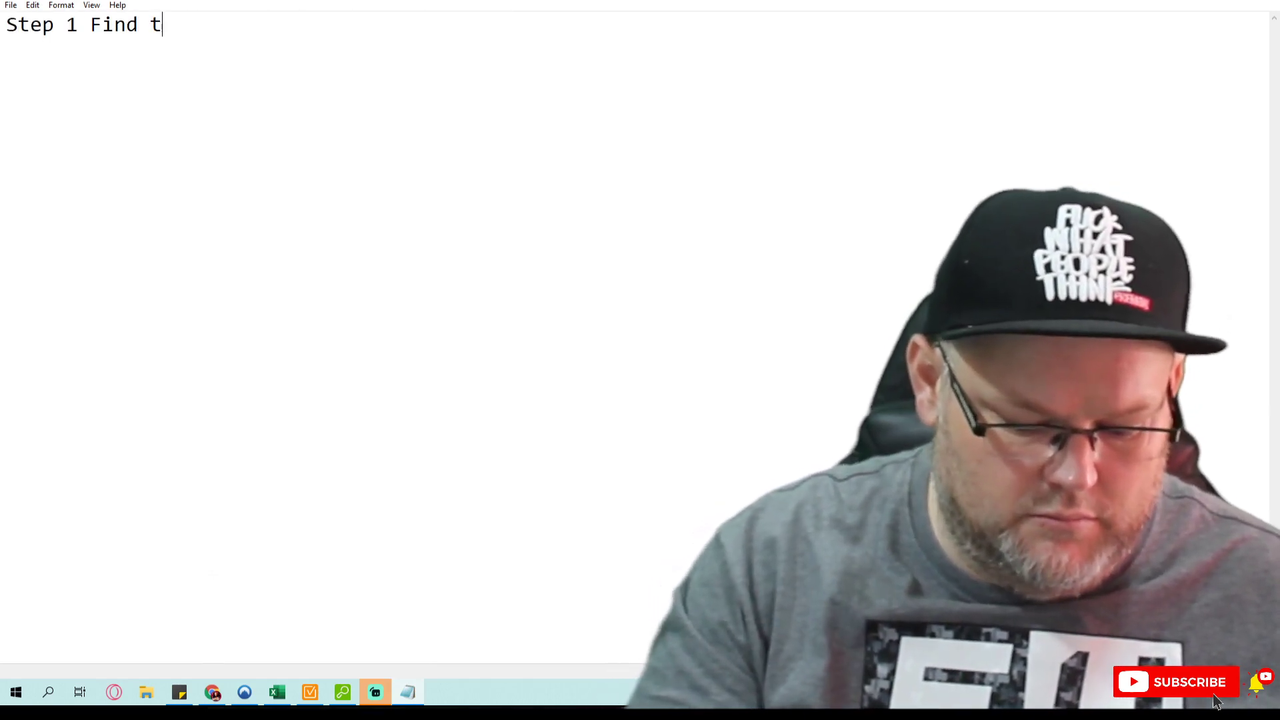
{"action": "type", "text": "heir b"}
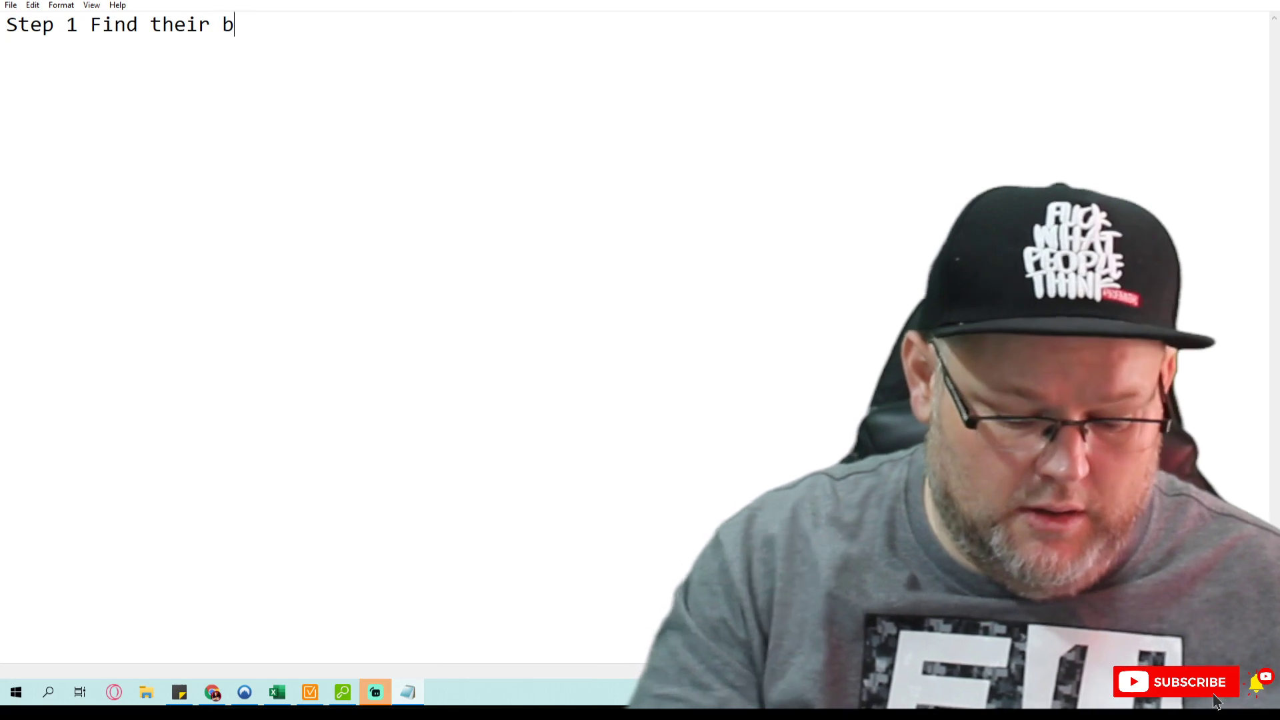
{"action": "type", "text": "acklinks"}
{"action": "key", "text": "Return"}
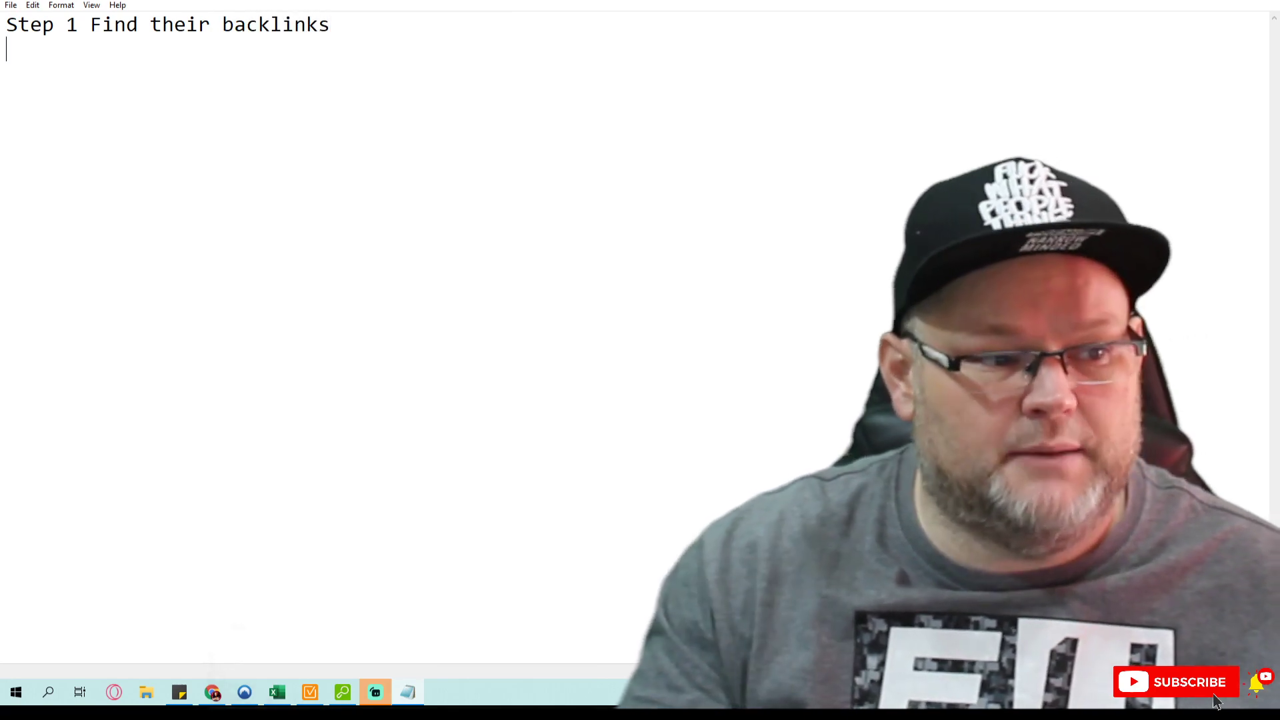
{"action": "key", "text": "Return"}
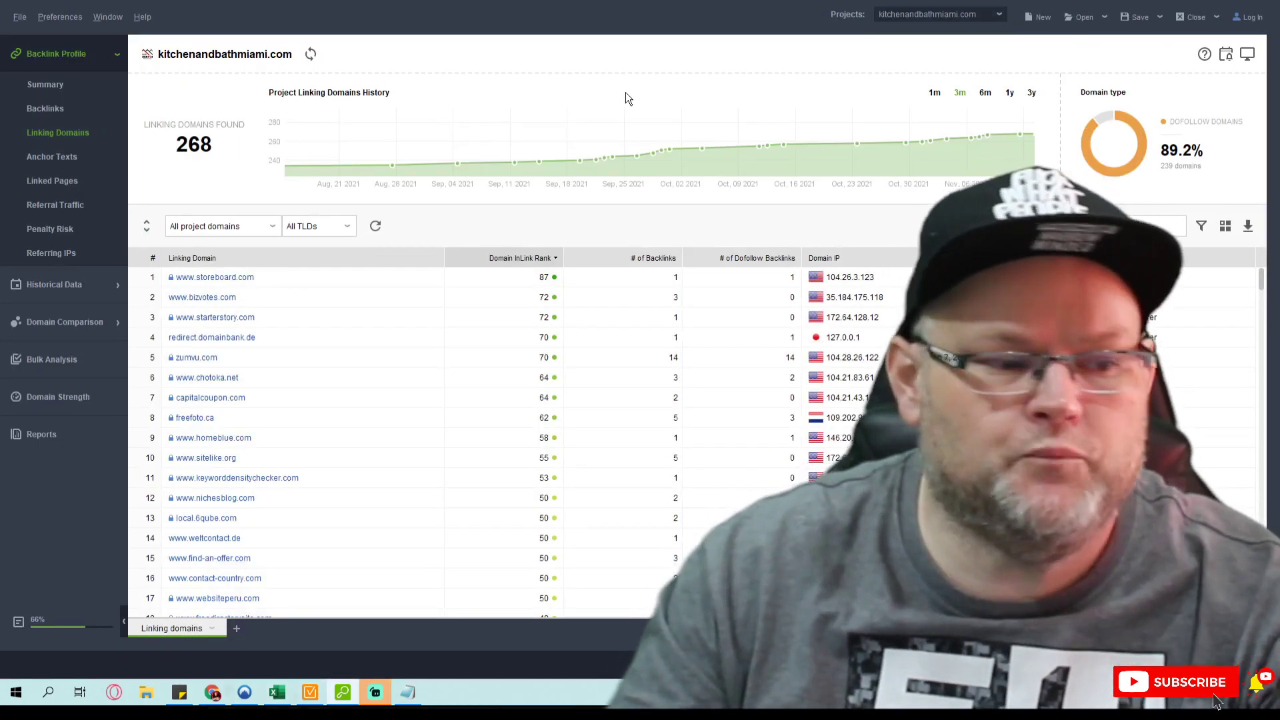
Sort kitchenandbathmiami.com's backlinks by Backlink Page and scroll through them
{"action": "left_click", "coordinate": [45, 108]}
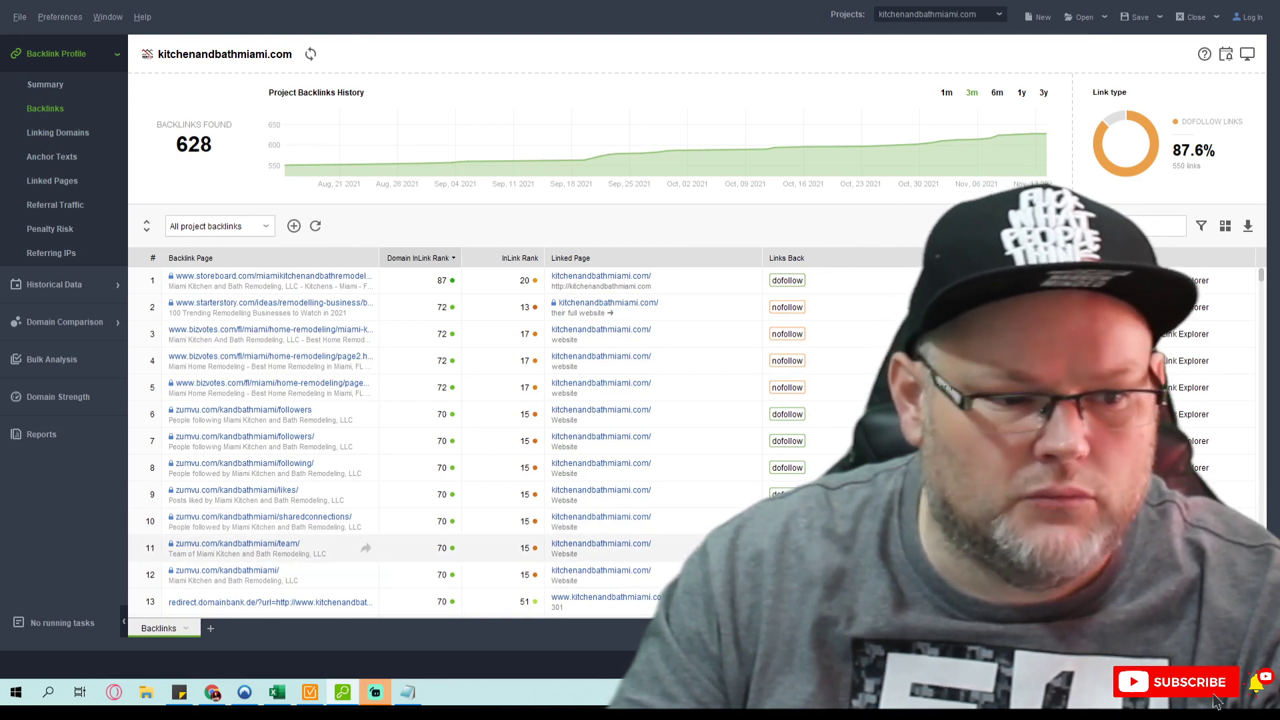
{"action": "left_click", "coordinate": [320, 260]}
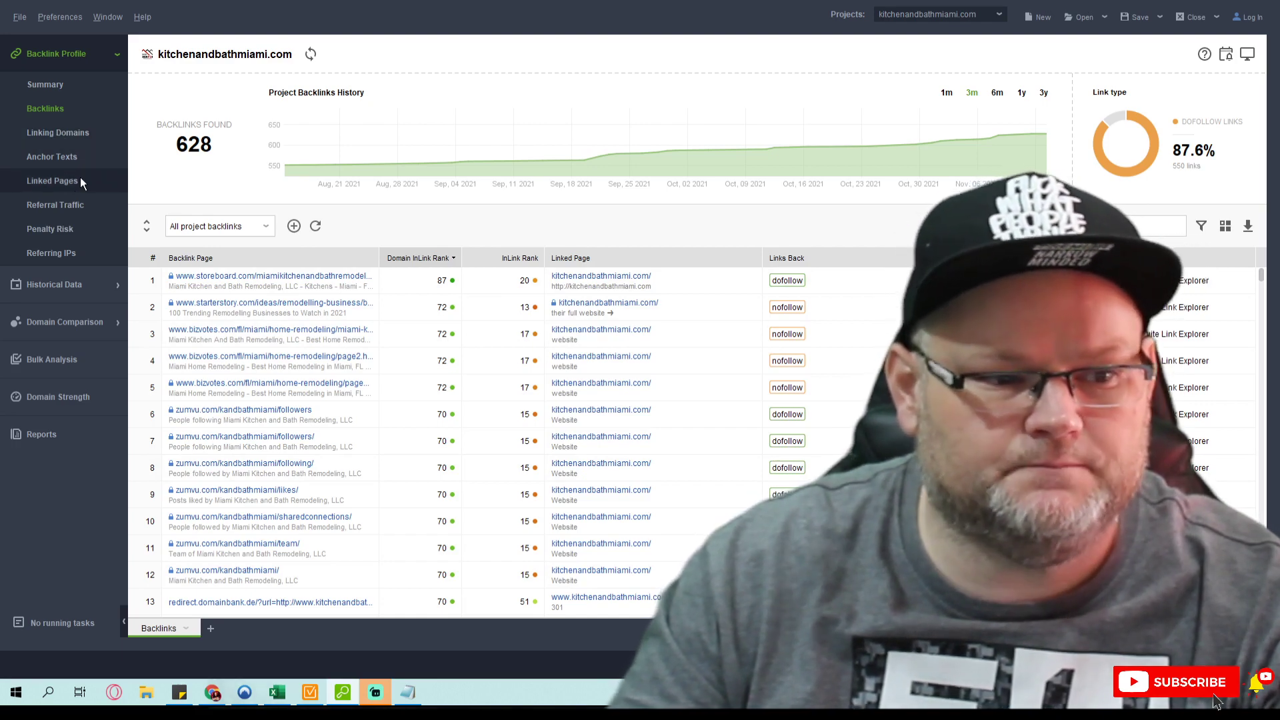
{"action": "scroll", "coordinate": [650, 407], "scroll_direction": "down", "scroll_amount": 7}
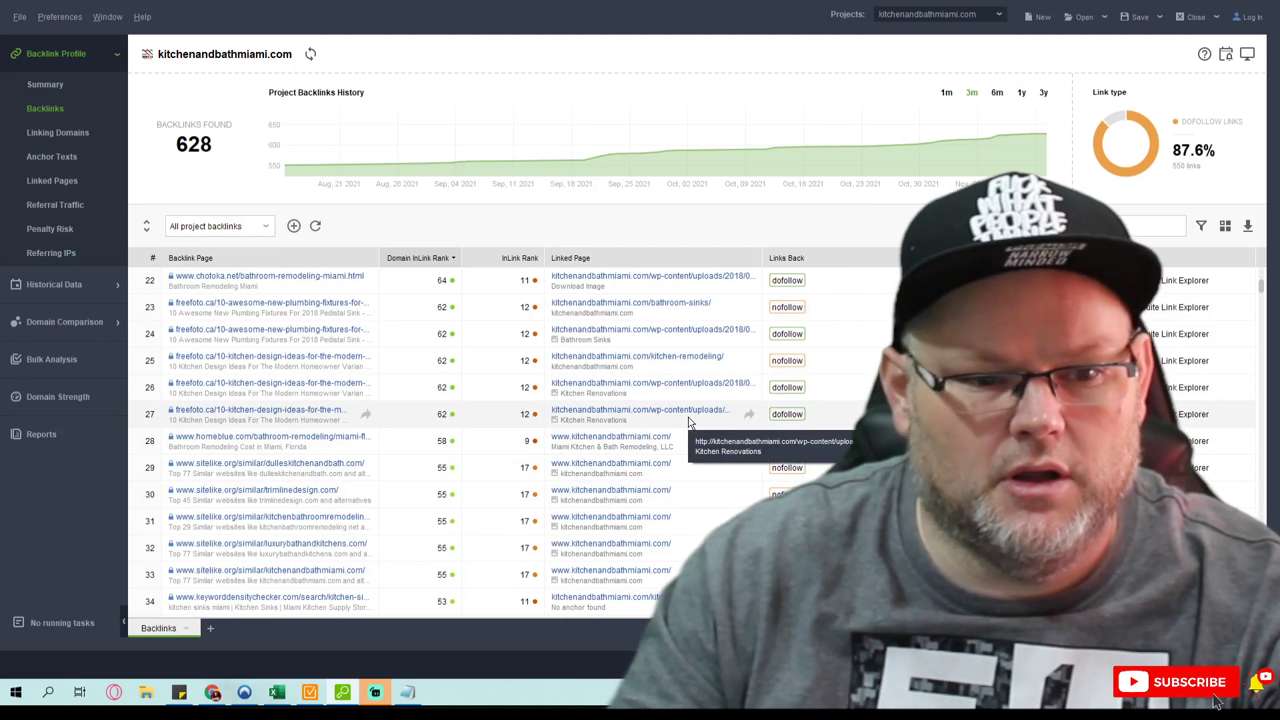
{"action": "scroll", "coordinate": [794, 393], "scroll_direction": "down", "scroll_amount": 4}
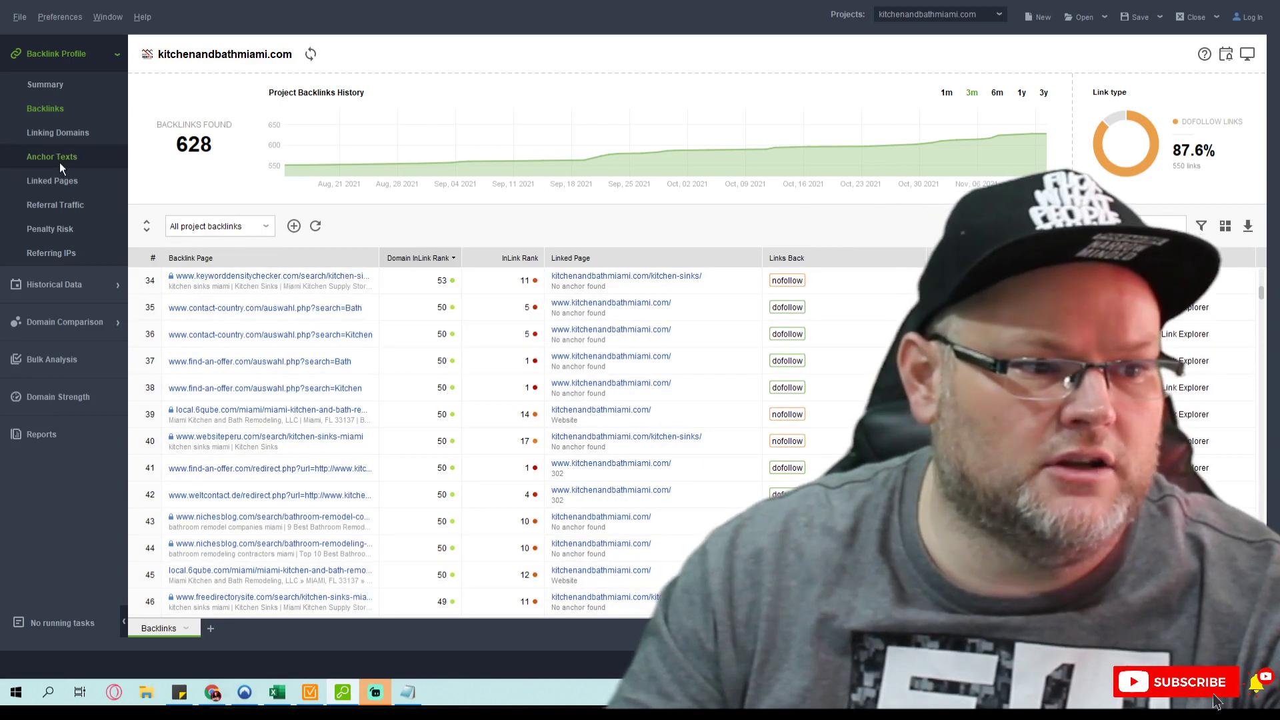
Export the Anchor Texts report (142 anchor texts) to a CSV file
{"action": "left_click", "coordinate": [58, 162]}
{"action": "scroll", "coordinate": [803, 302], "scroll_direction": "down", "scroll_amount": 6}
{"action": "scroll", "coordinate": [803, 303], "scroll_direction": "down", "scroll_amount": 4}
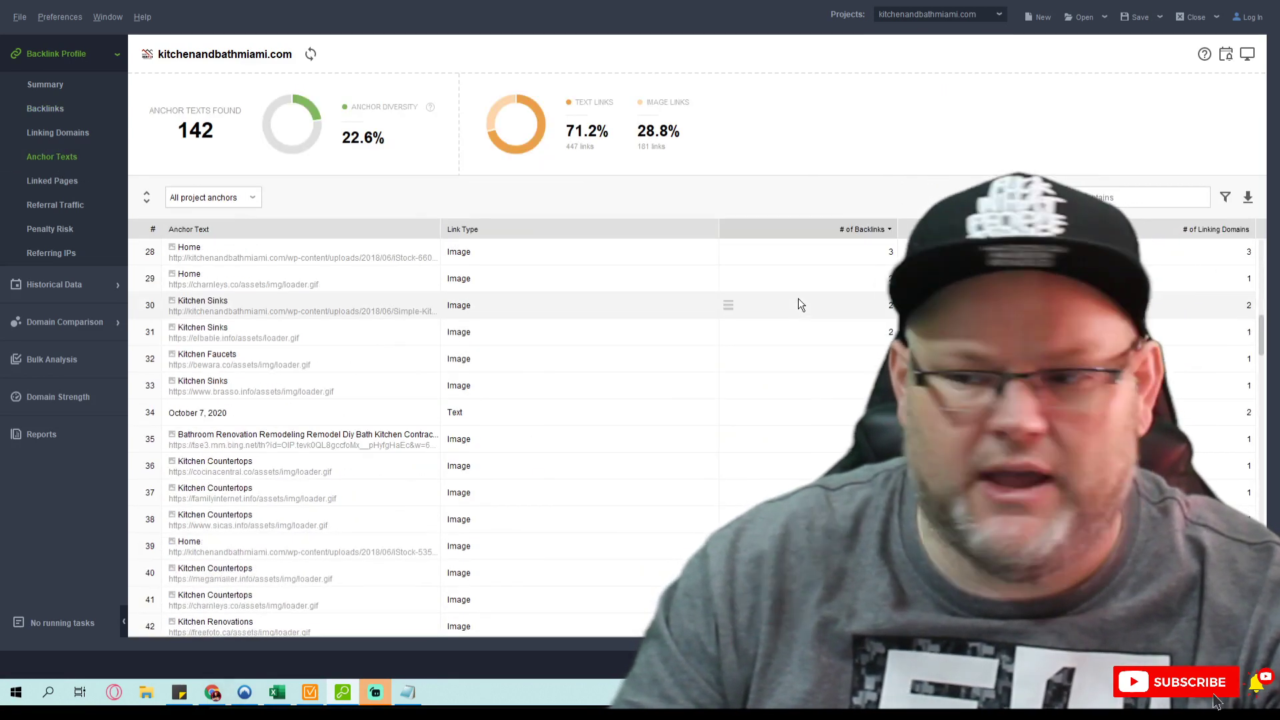
{"action": "scroll", "coordinate": [793, 303], "scroll_direction": "up", "scroll_amount": 10}
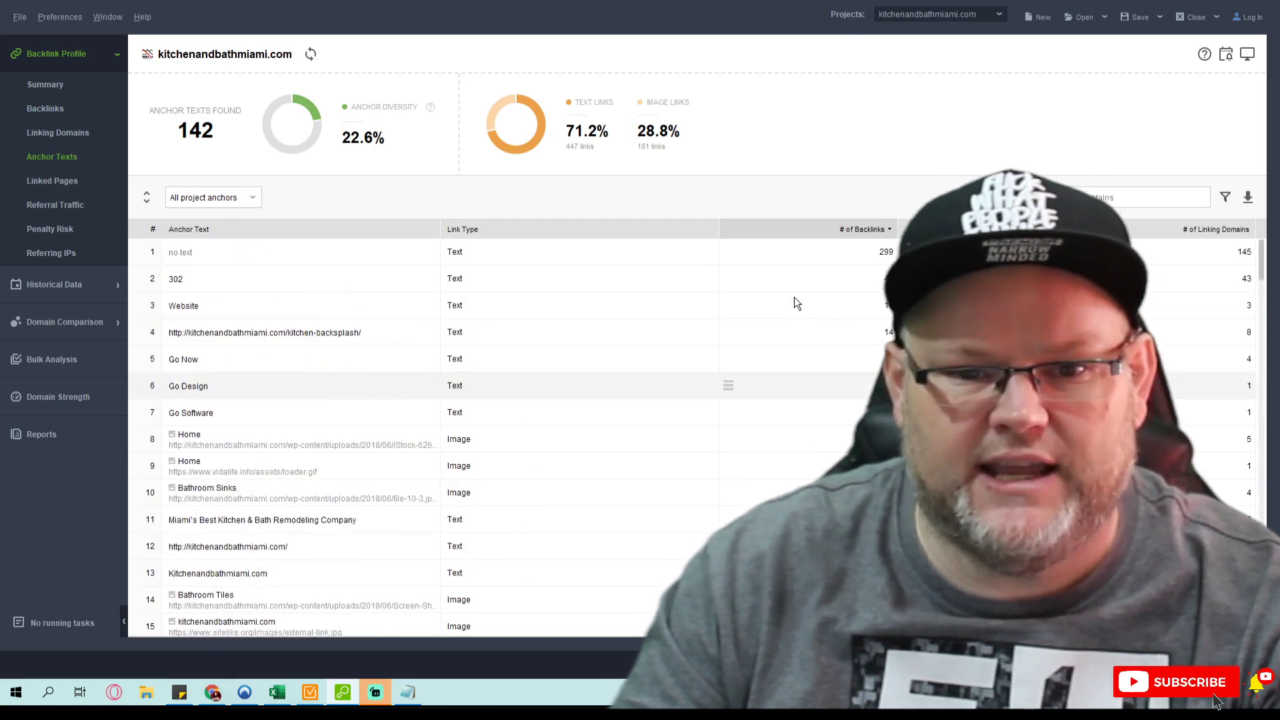
{"action": "left_click", "coordinate": [1248, 197]}
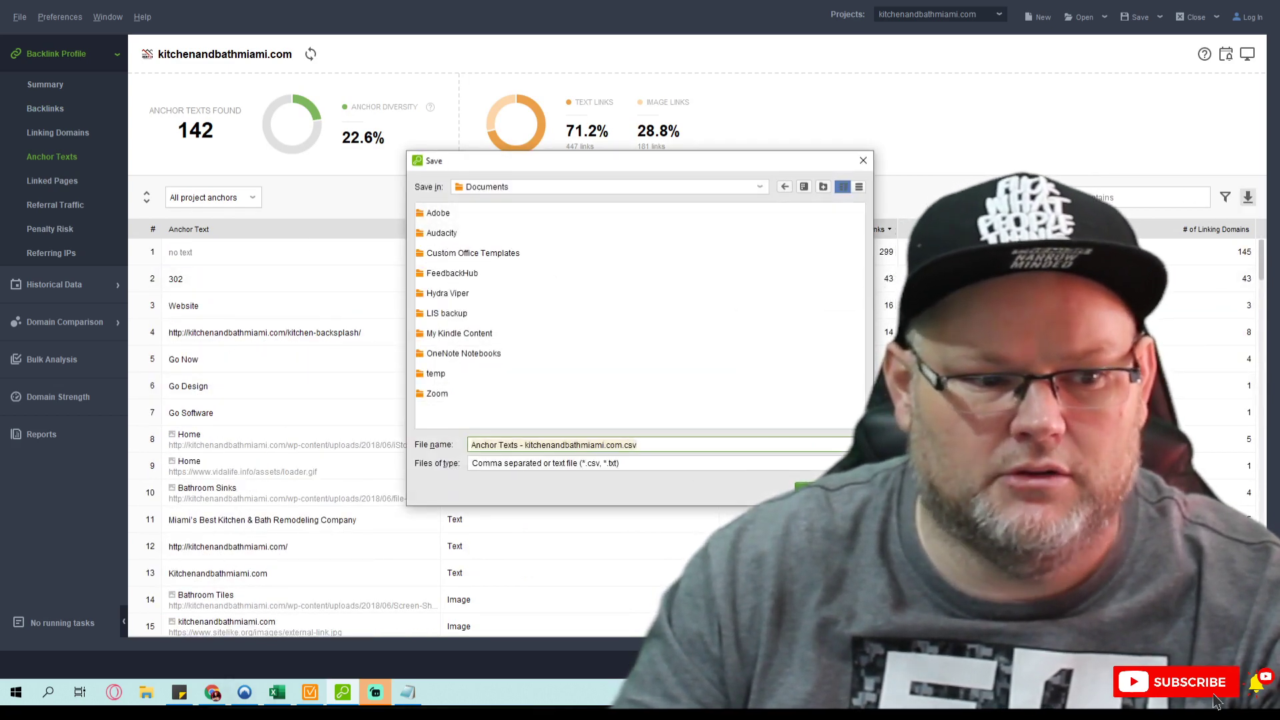
{"action": "key", "text": "Return"}
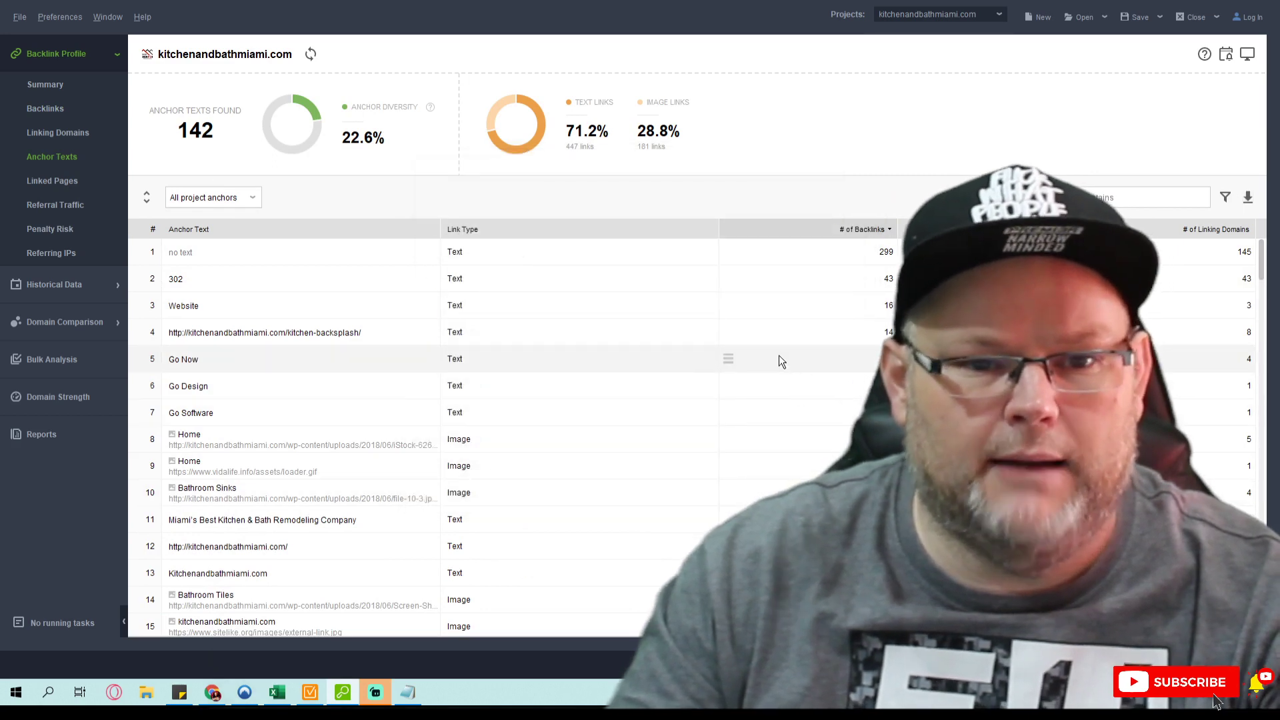
Close the kitchenandbathmiami.com project without saving changes
{"action": "left_click", "coordinate": [1191, 16]}
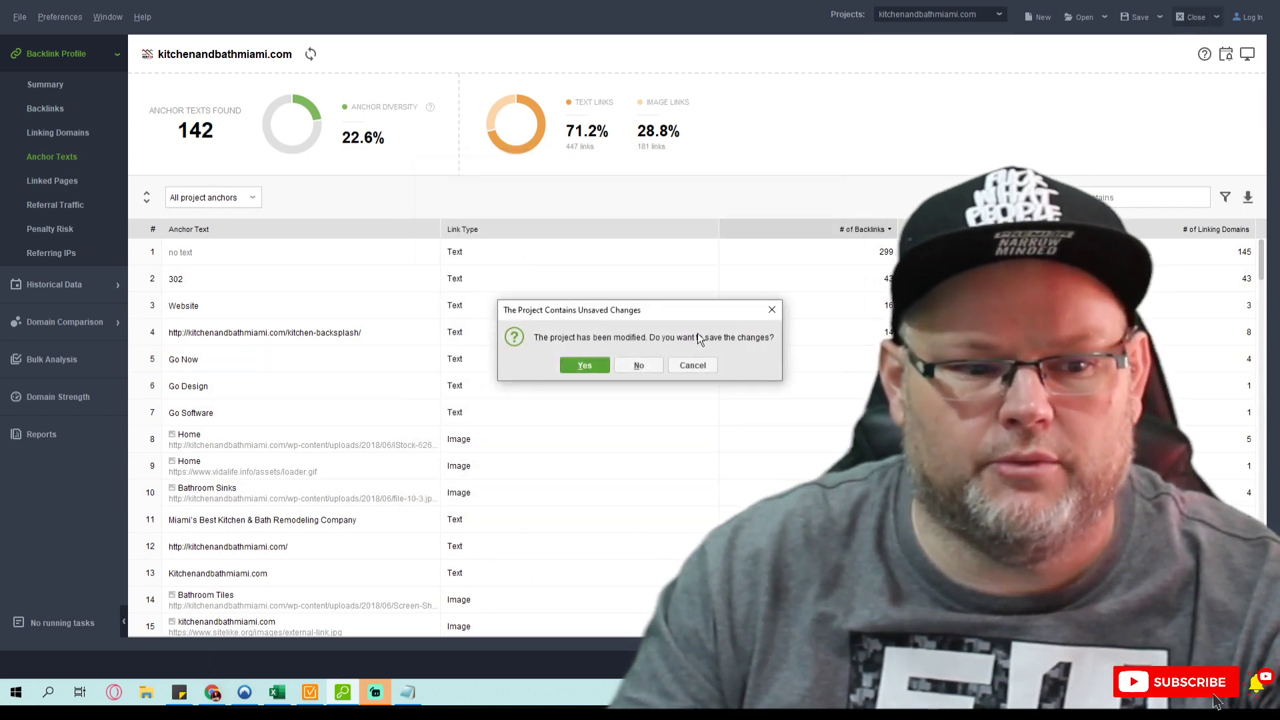
{"action": "left_click", "coordinate": [650, 366]}
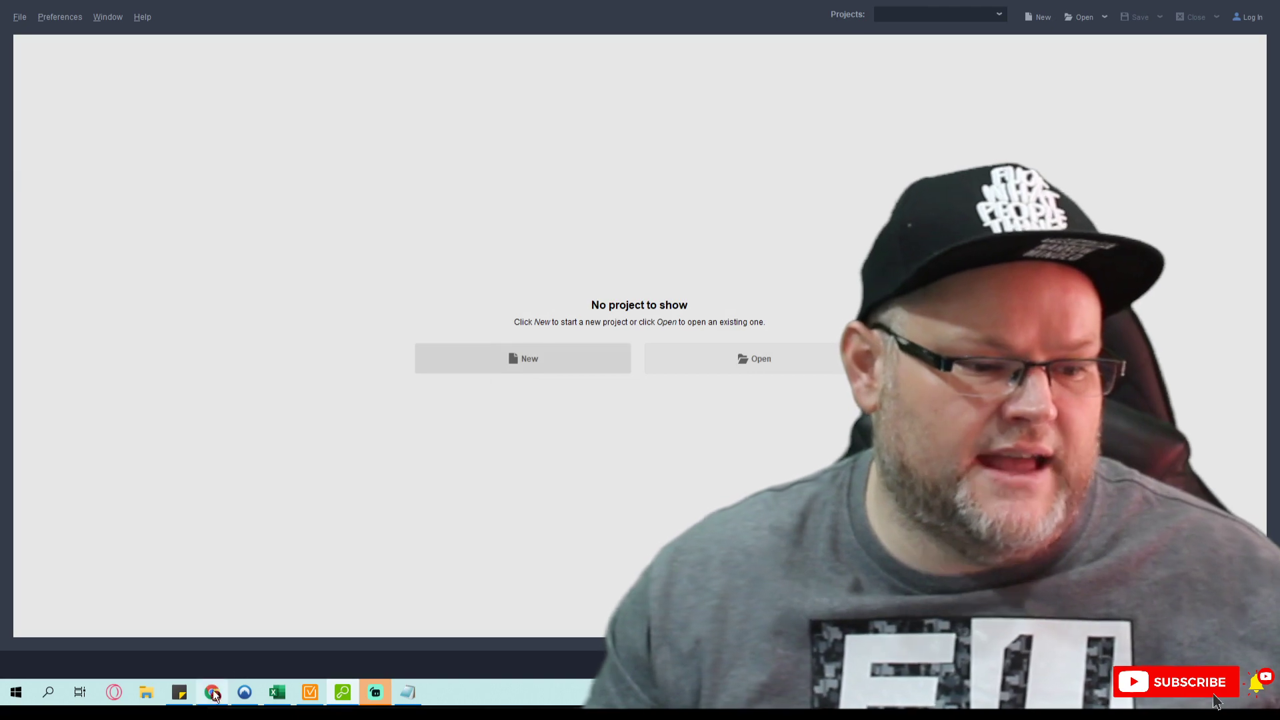
{"action": "left_click", "coordinate": [212, 692]}
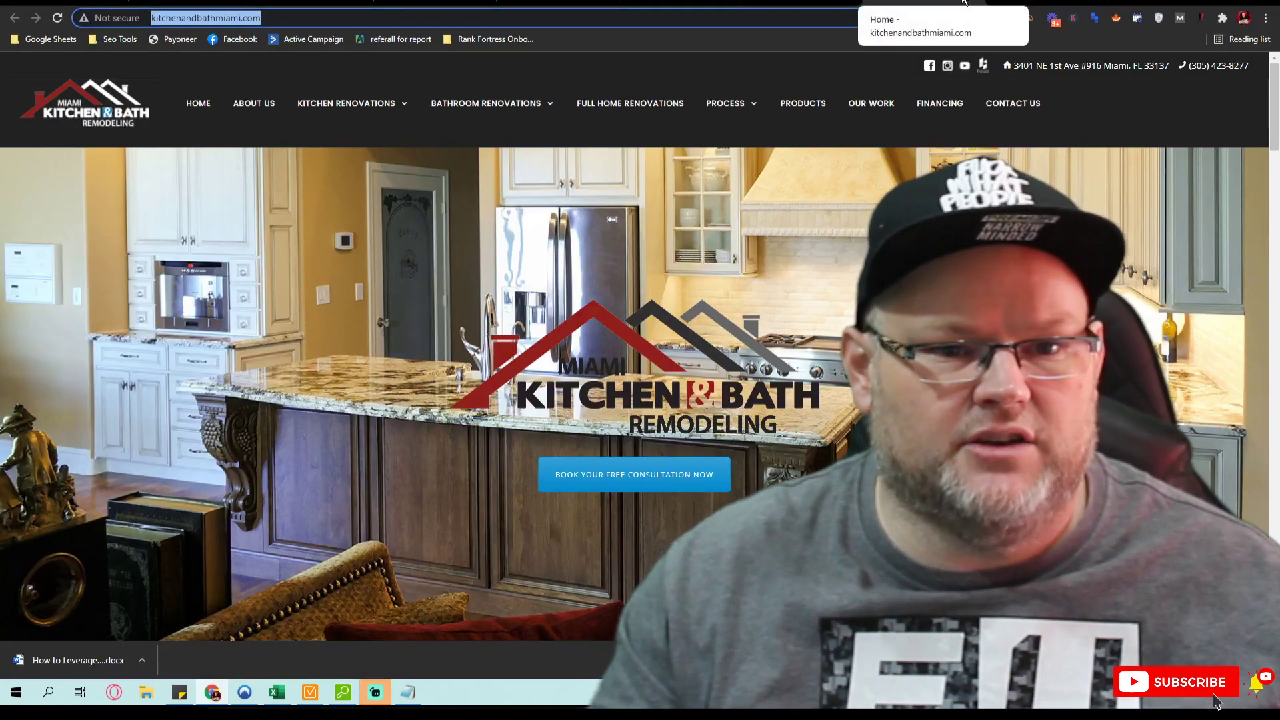
Select the miami.kitchensolvers.com domain in the Kitchen Solvers tab's address bar
{"action": "left_click", "coordinate": [846, 2]}
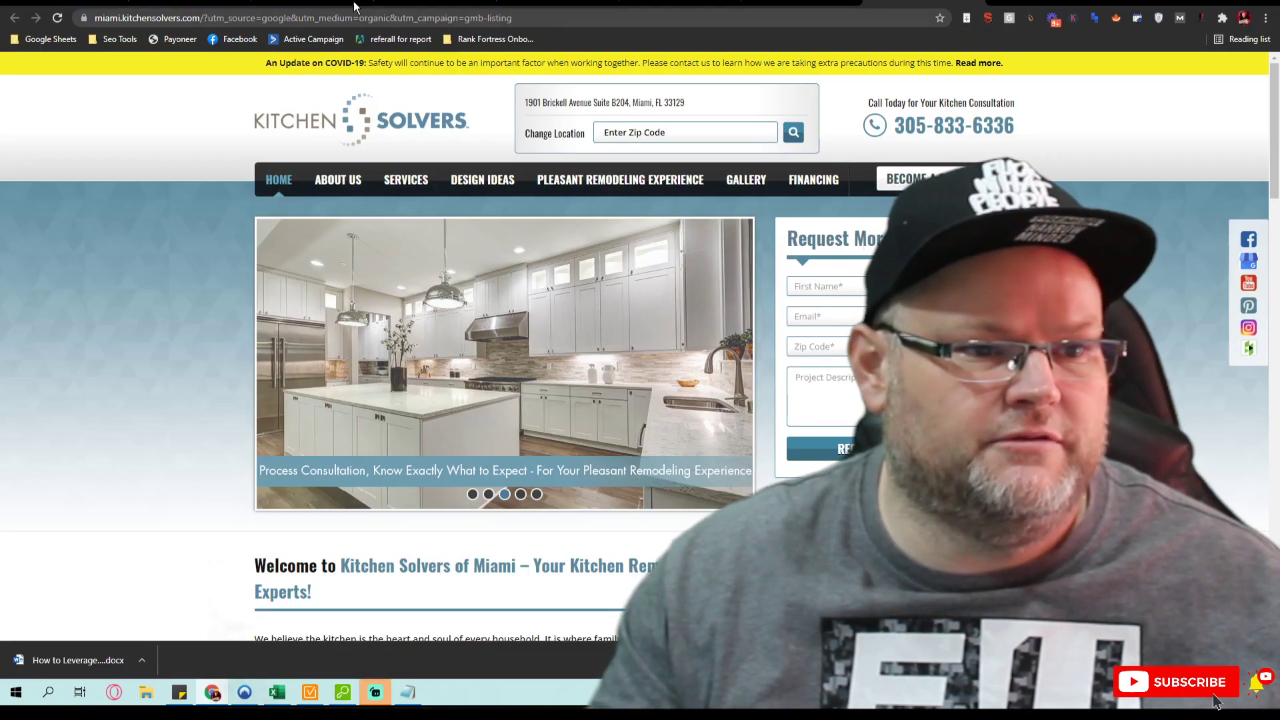
{"action": "left_click_drag", "start_coordinate": [198, 18], "coordinate": [95, 18]}
{"action": "key", "text": "ctrl+c"}
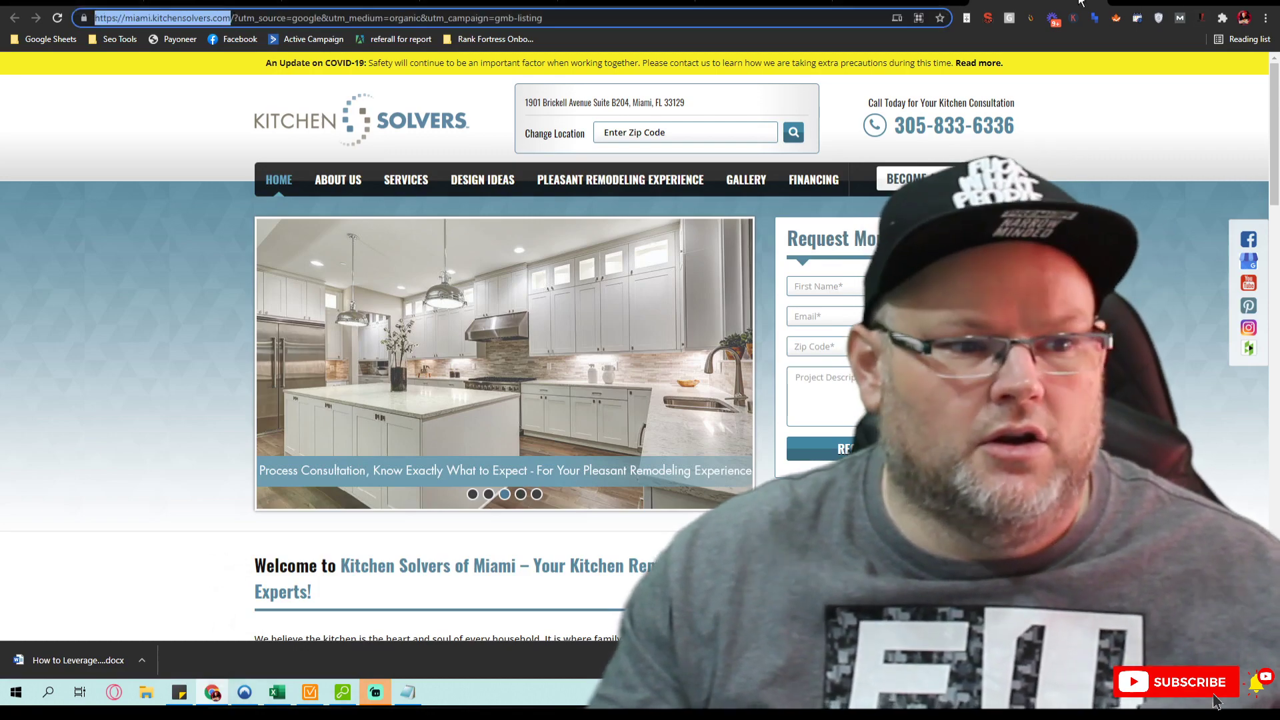
{"action": "left_click", "coordinate": [1099, 2]}
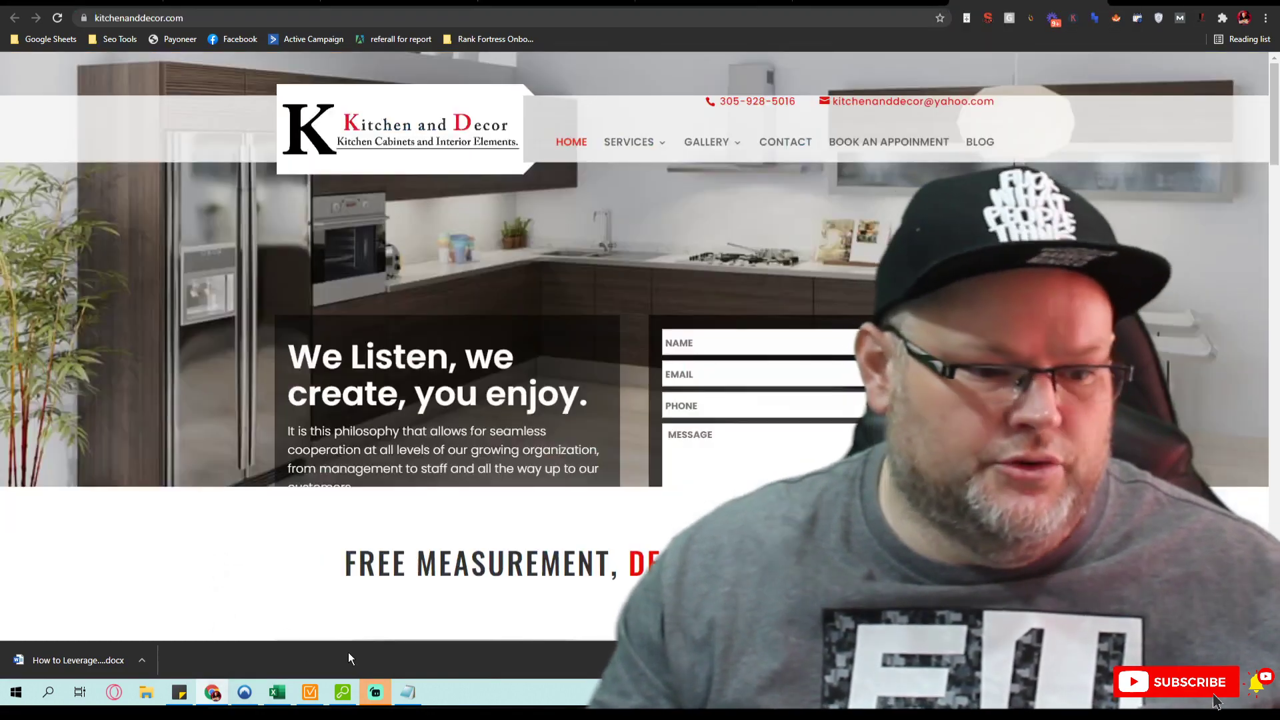
{"action": "left_click", "coordinate": [308, 693]}
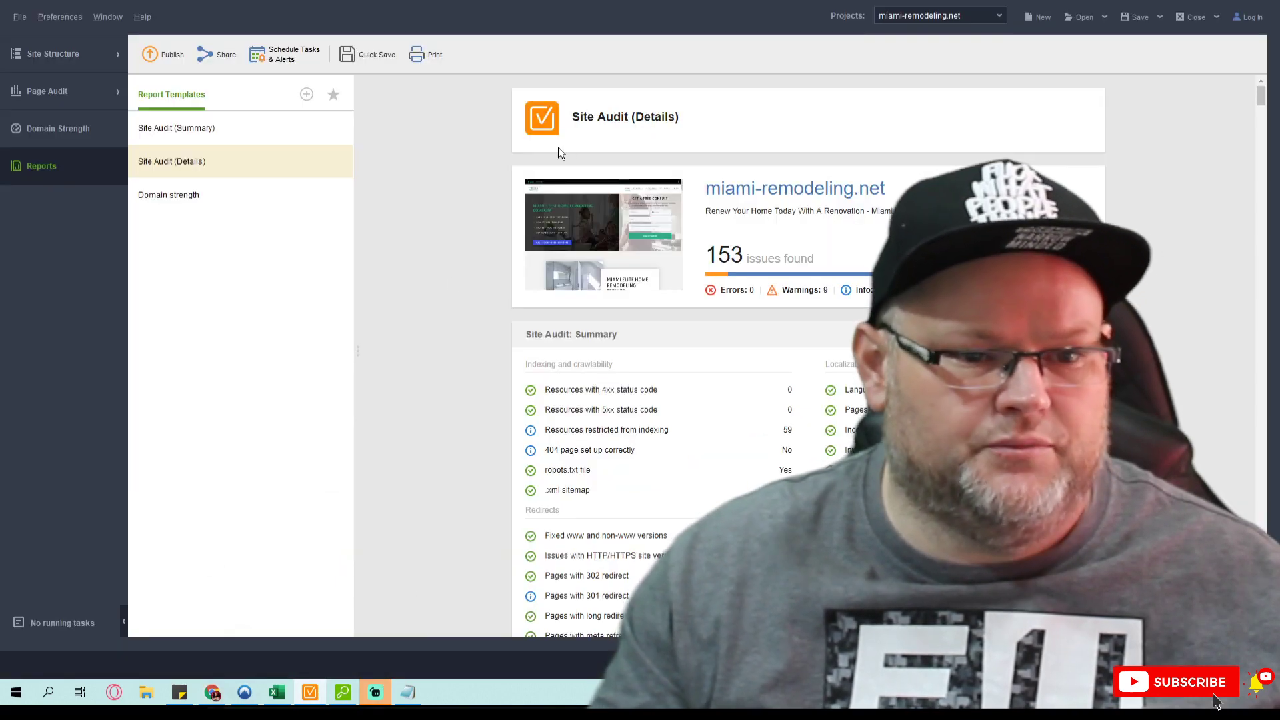
{"action": "left_click", "coordinate": [345, 694]}
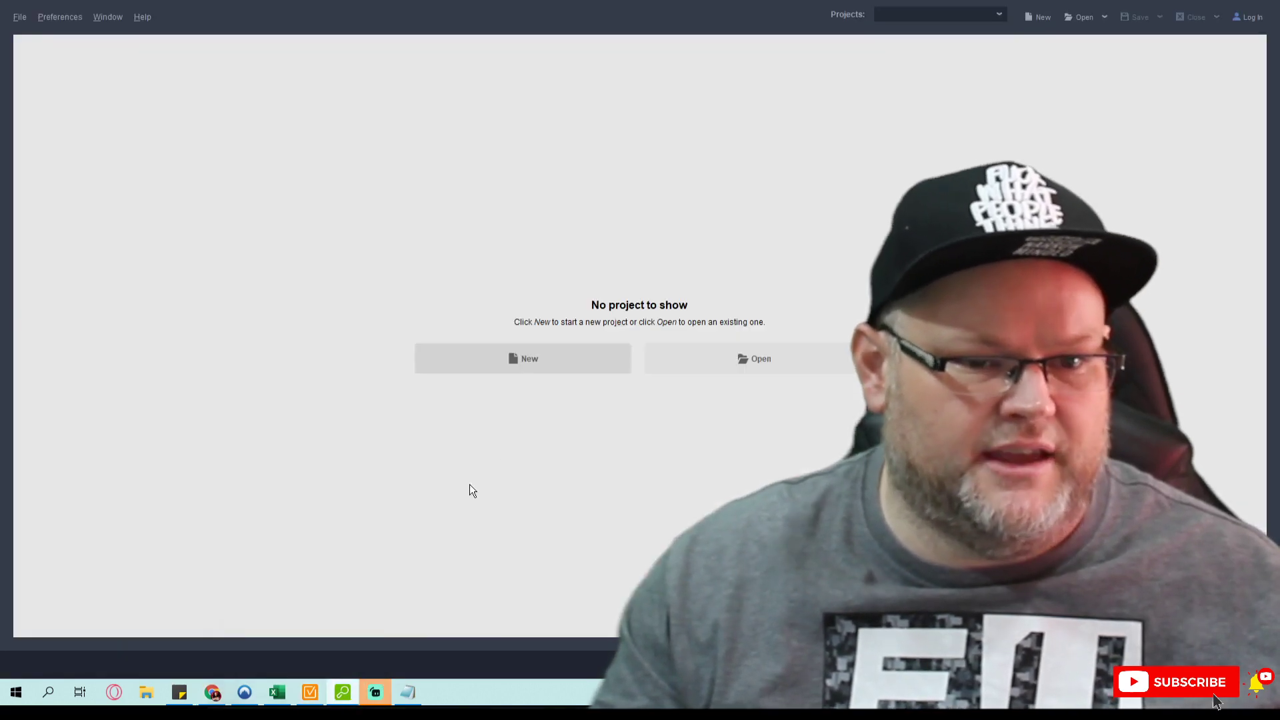
{"action": "left_click", "coordinate": [548, 368]}
{"action": "key", "text": "ctrl+v"}
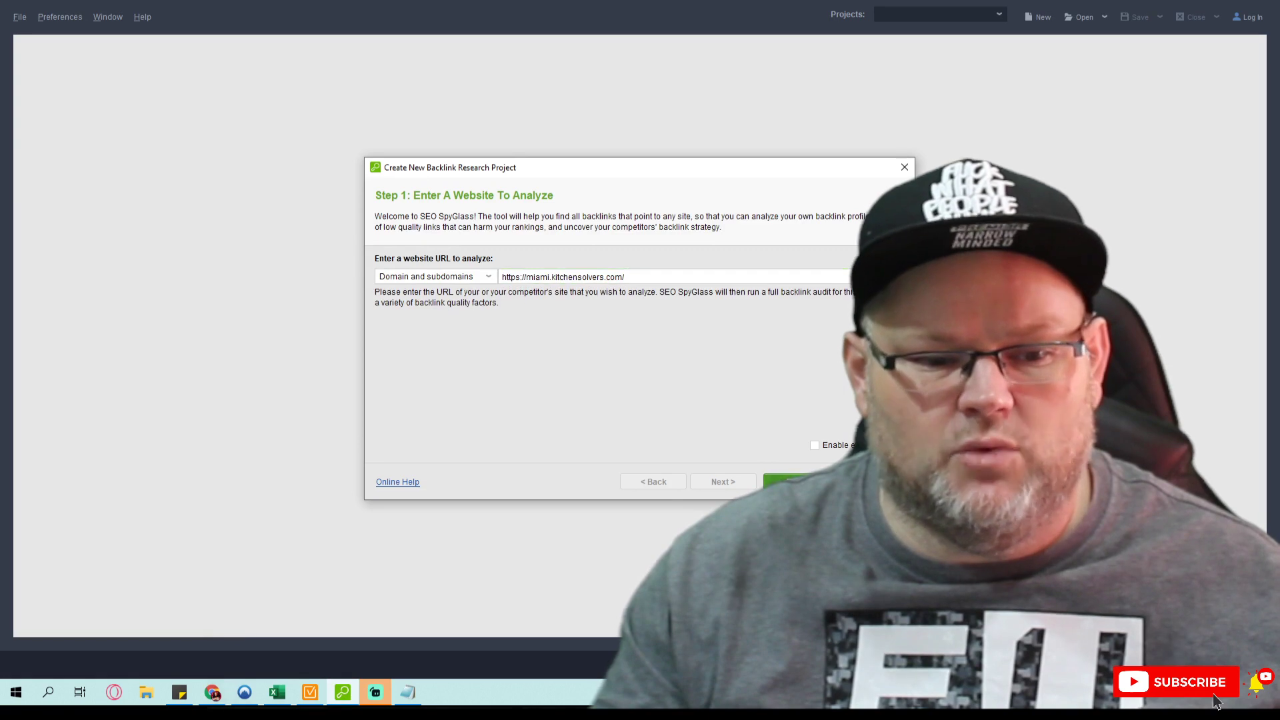
{"action": "key", "text": "Return"}
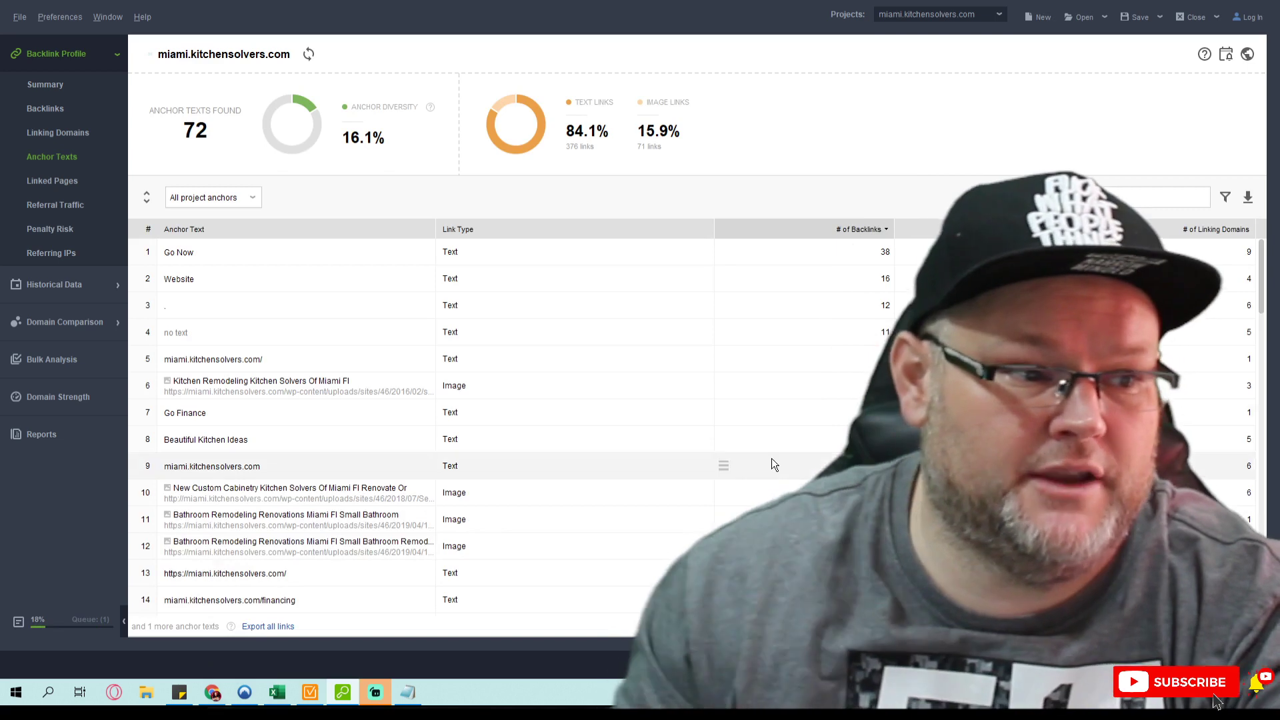
Browse the Kitchen Solvers Backlinks, Anchor Texts and Linked Pages reports
{"action": "left_click", "coordinate": [56, 102]}
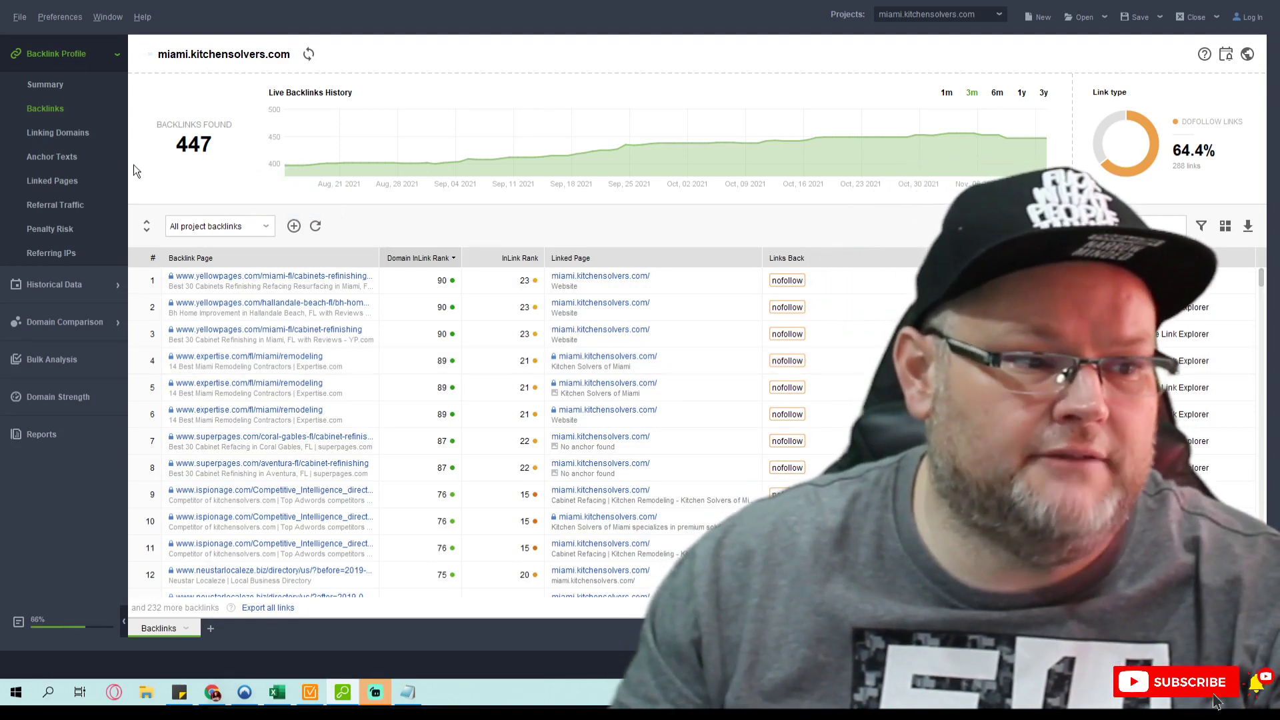
{"action": "left_click", "coordinate": [76, 157]}
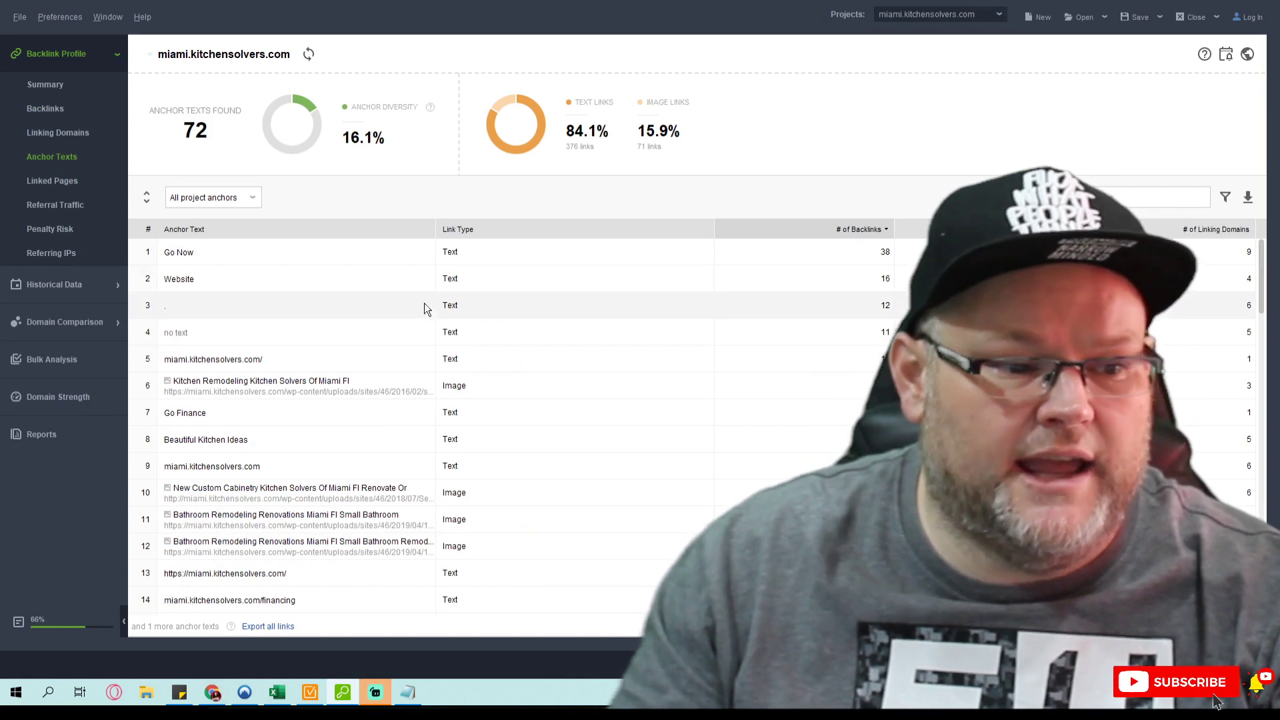
{"action": "scroll", "coordinate": [410, 310], "scroll_direction": "down", "scroll_amount": 8}
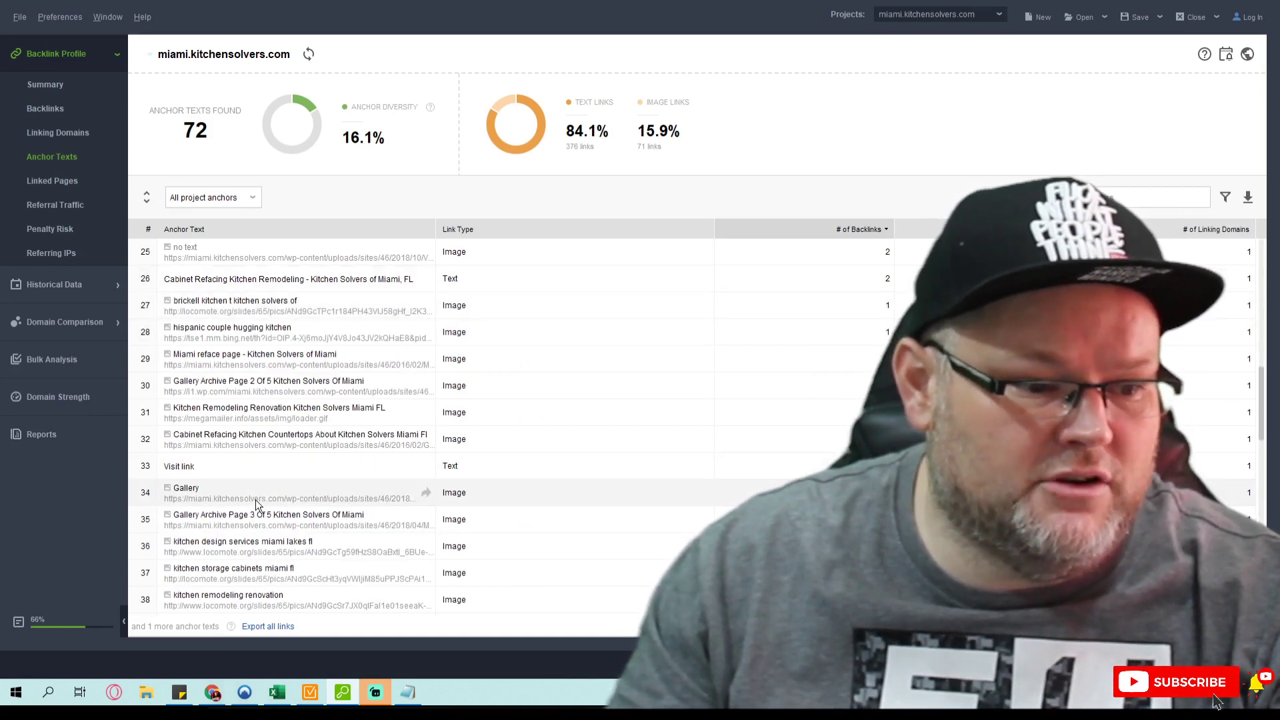
{"action": "left_click", "coordinate": [46, 181]}
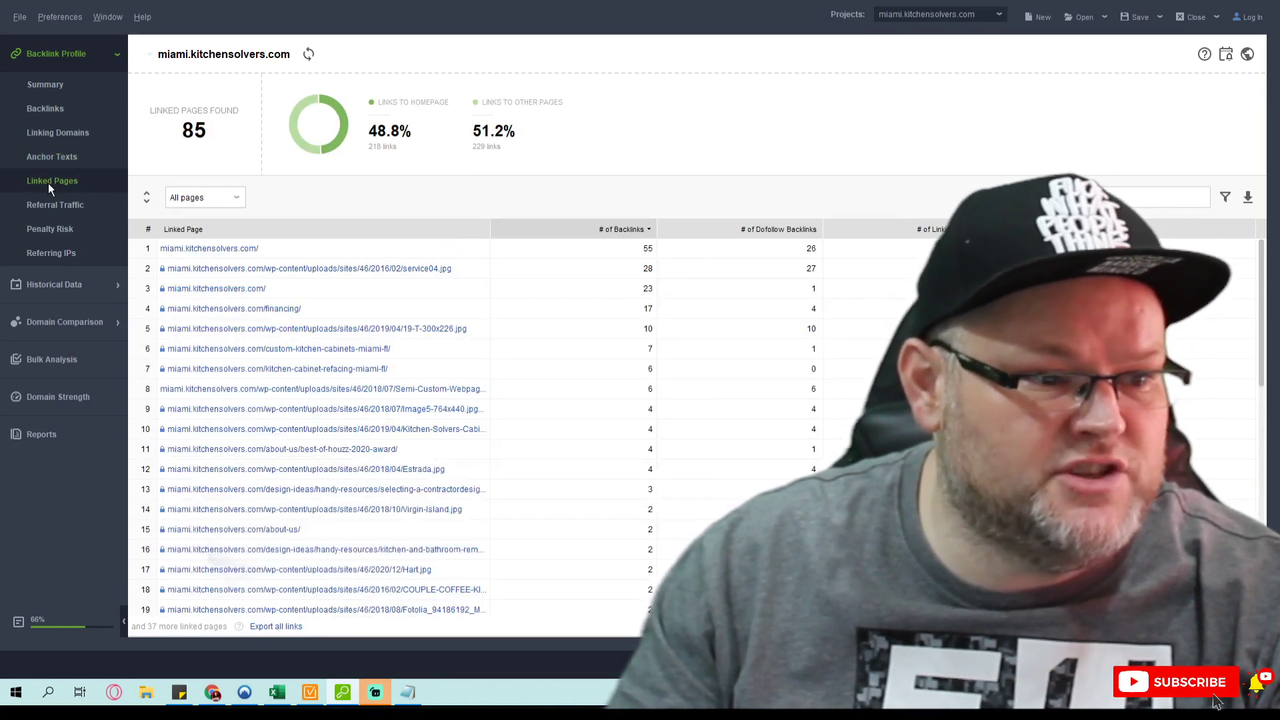
{"action": "scroll", "coordinate": [408, 603], "scroll_direction": "down", "scroll_amount": 4}
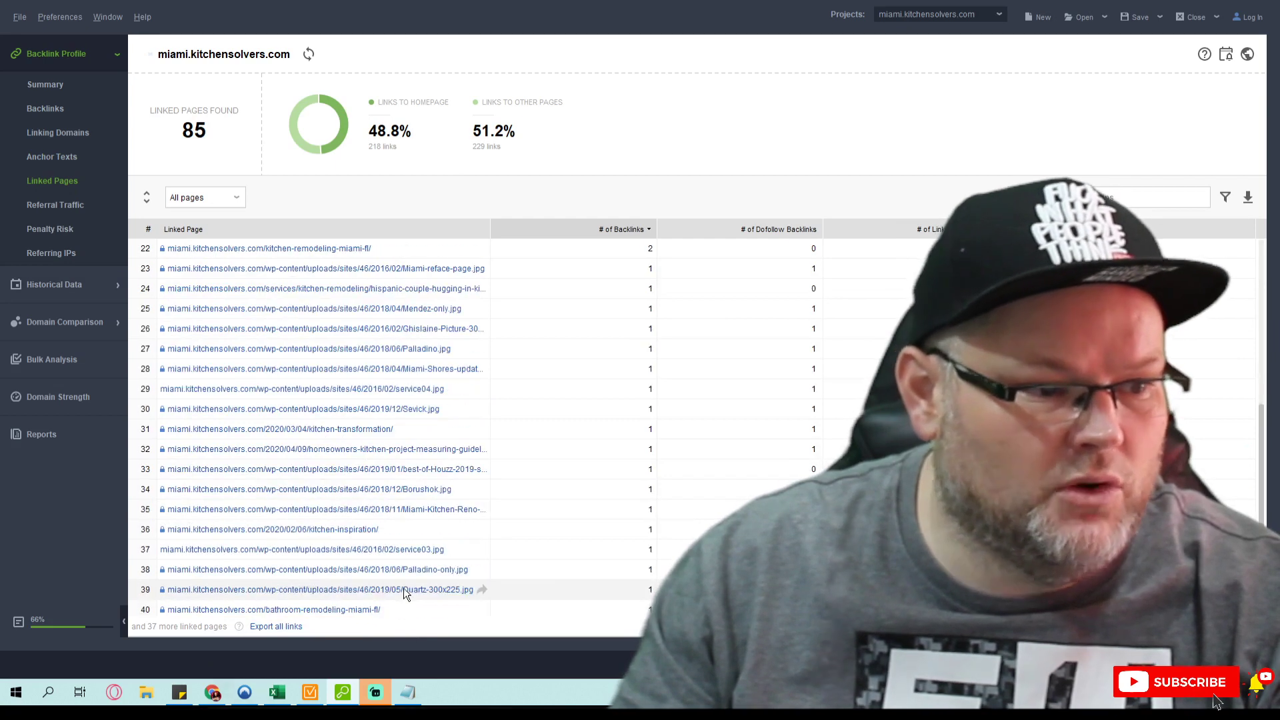
{"action": "scroll", "coordinate": [403, 580], "scroll_direction": "up", "scroll_amount": 5}
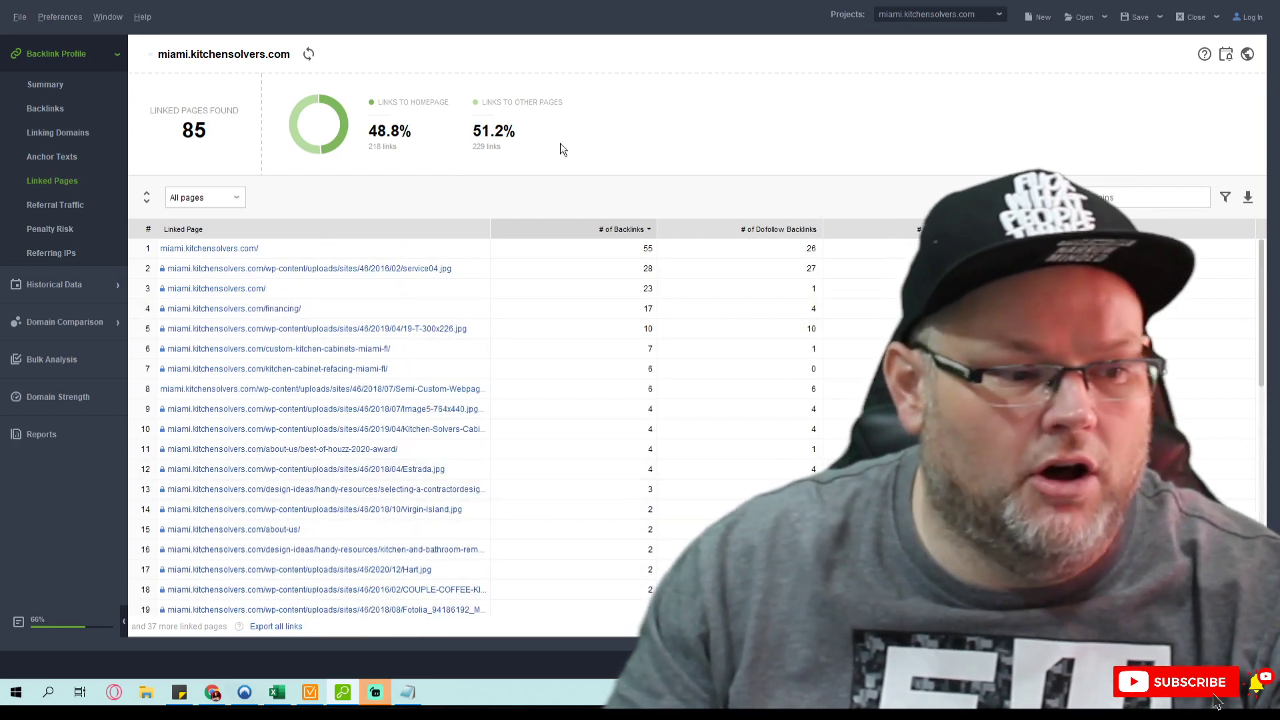
Check the Referral Traffic report and the Penalty Risk report showing all 85 domains low risk
{"action": "left_click", "coordinate": [74, 206]}
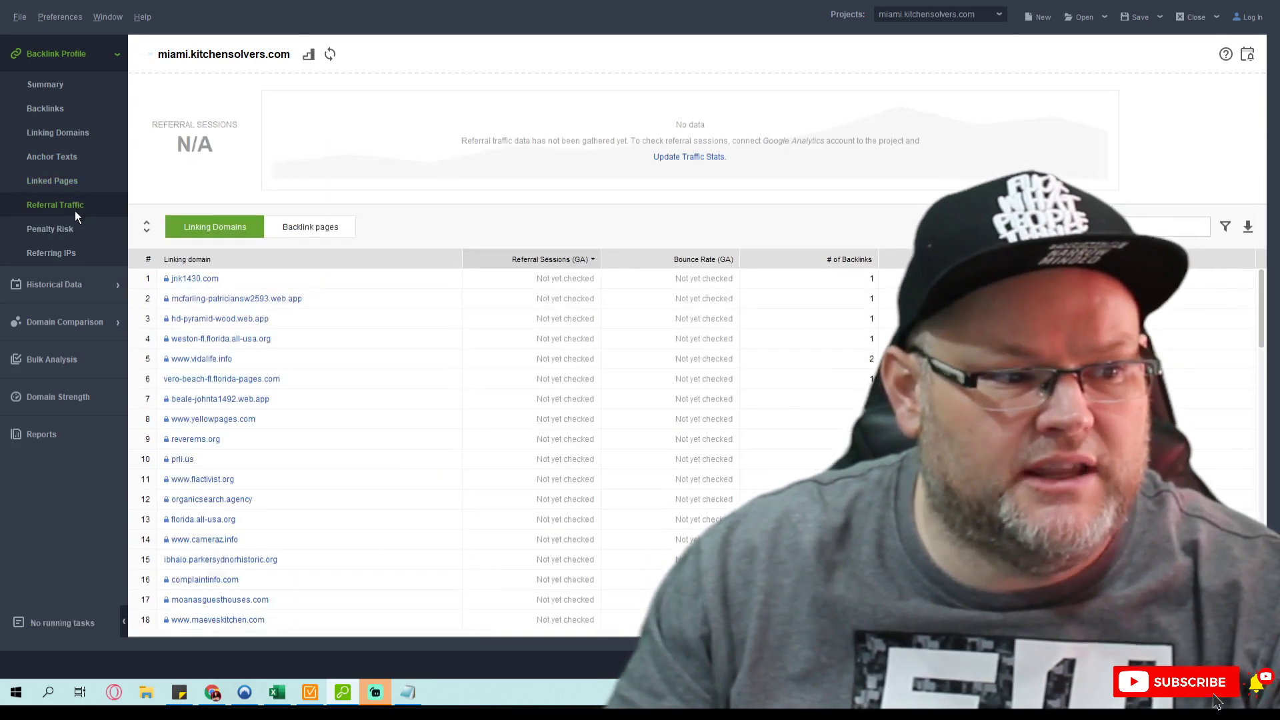
{"action": "left_click", "coordinate": [65, 232]}
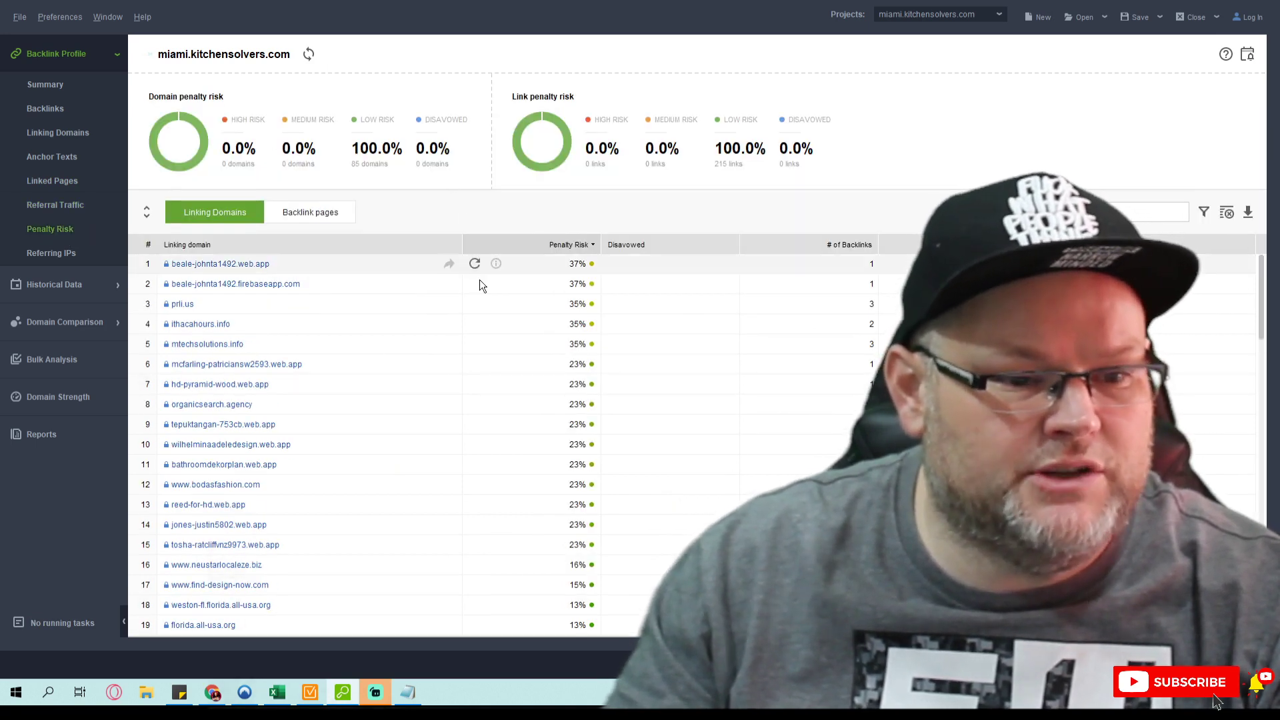
{"action": "scroll", "coordinate": [475, 387], "scroll_direction": "down", "scroll_amount": 8}
{"action": "scroll", "coordinate": [467, 380], "scroll_direction": "down", "scroll_amount": 10}
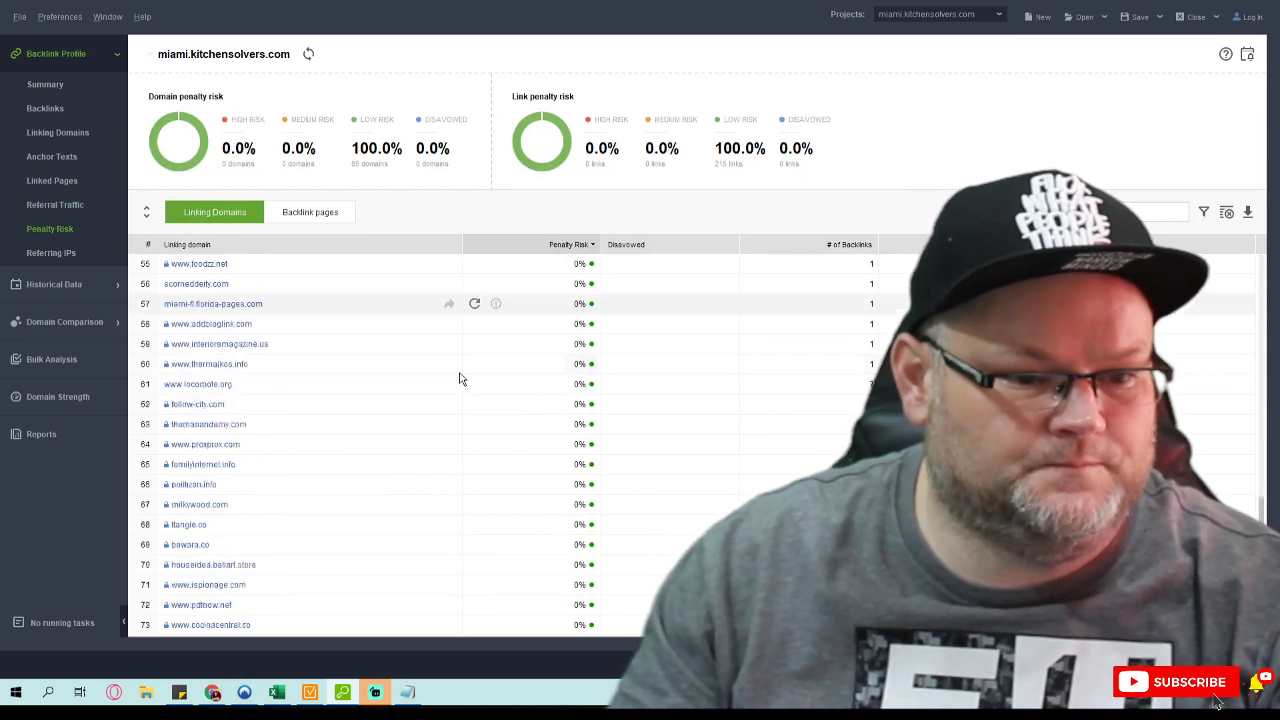
{"action": "scroll", "coordinate": [459, 373], "scroll_direction": "up", "scroll_amount": 18}
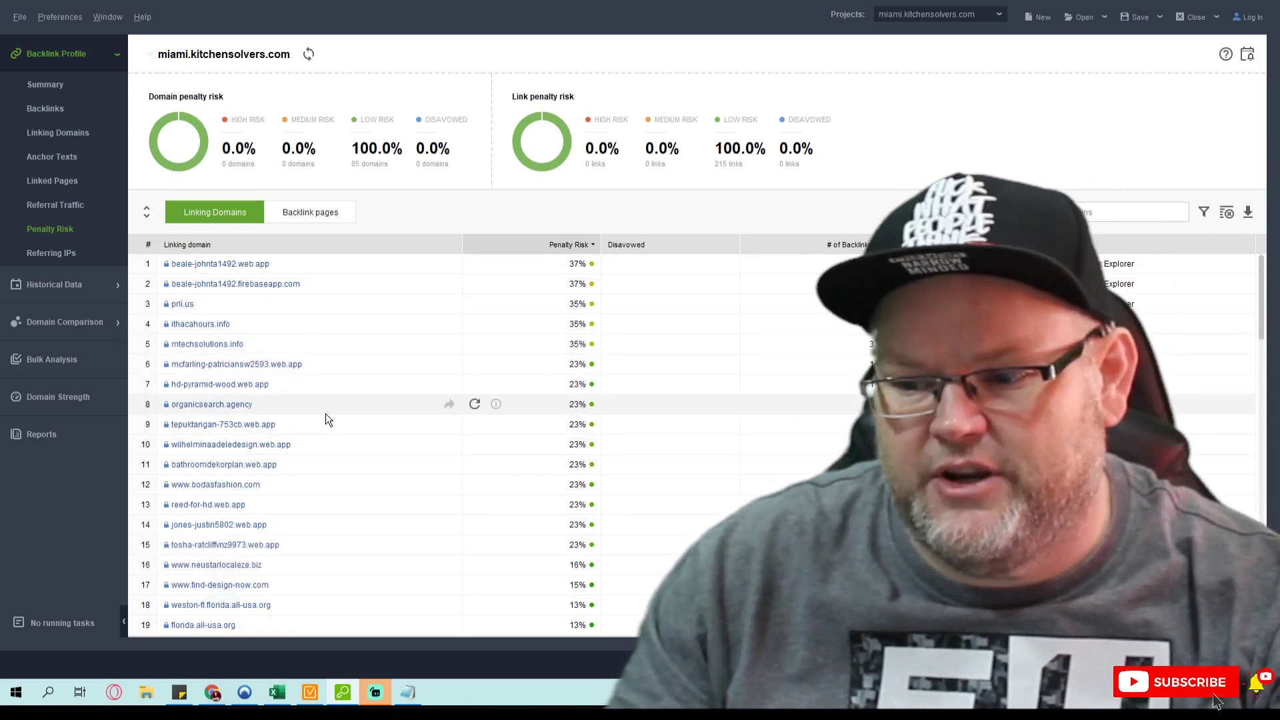
Switch from Penalty Risk to the miami.kitchensolvers.com Summary dashboard
{"action": "left_click", "coordinate": [69, 85]}
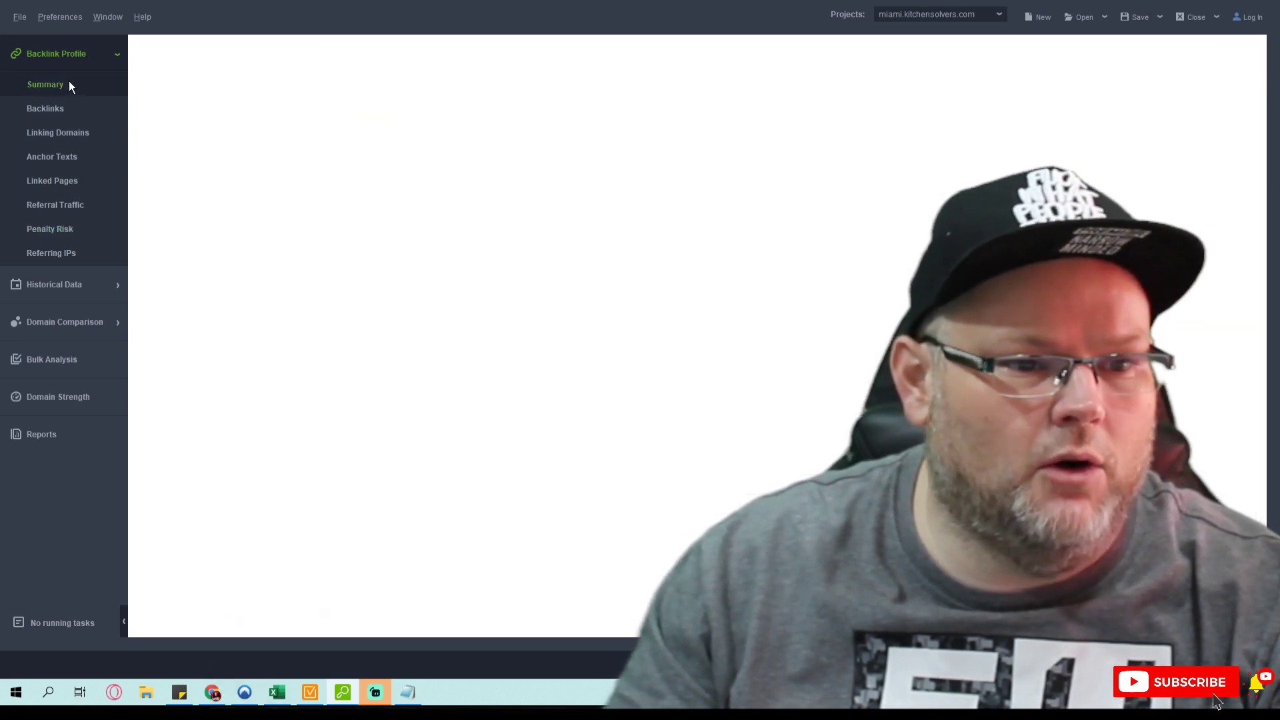